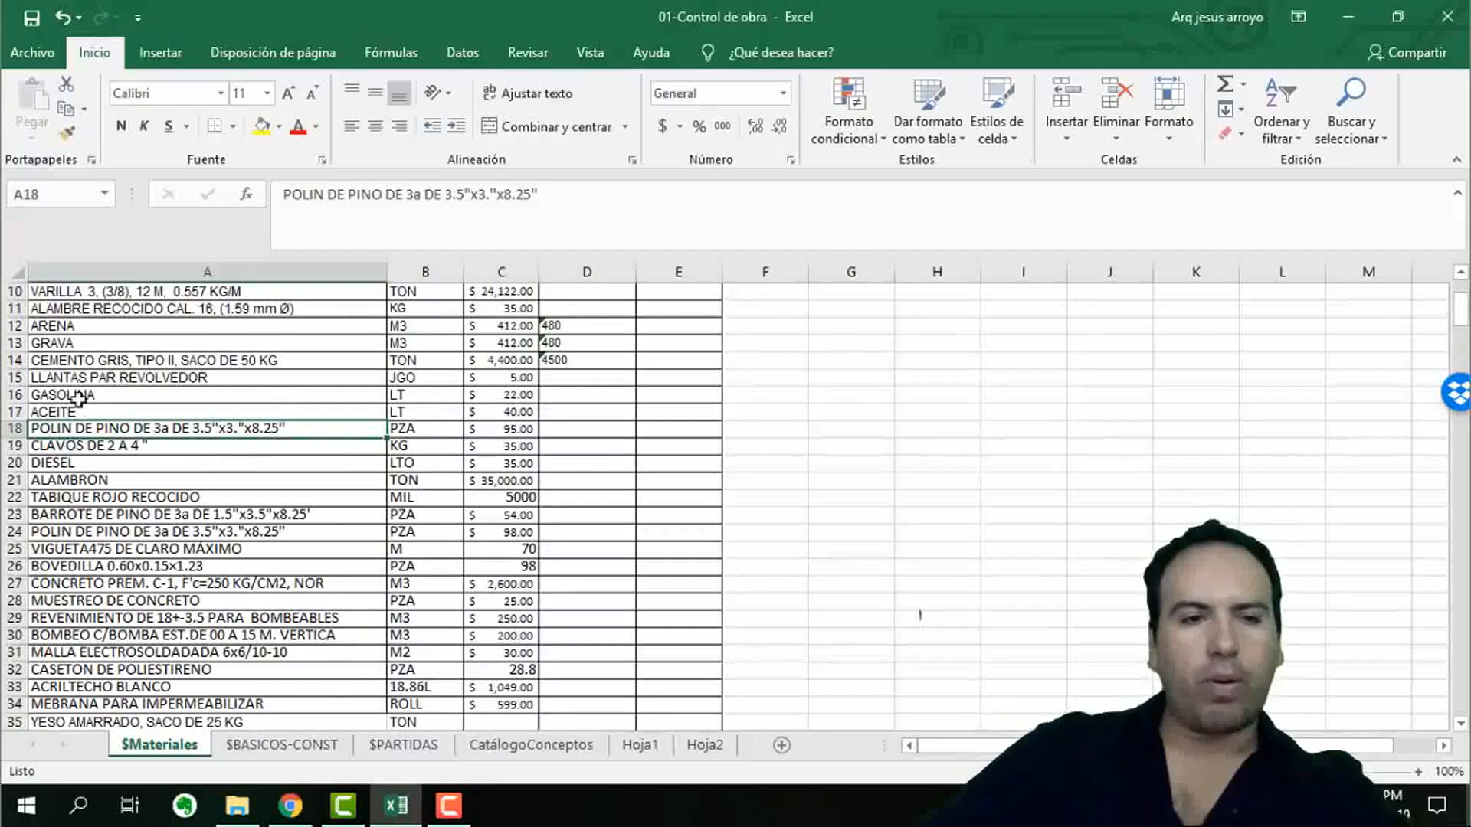
# Examine the description, unit and Prov 1 price of the CEMENTO GRIS, TIPO II row in the materials list.
pyautogui.click(75, 362)
pyautogui.click(497, 367)
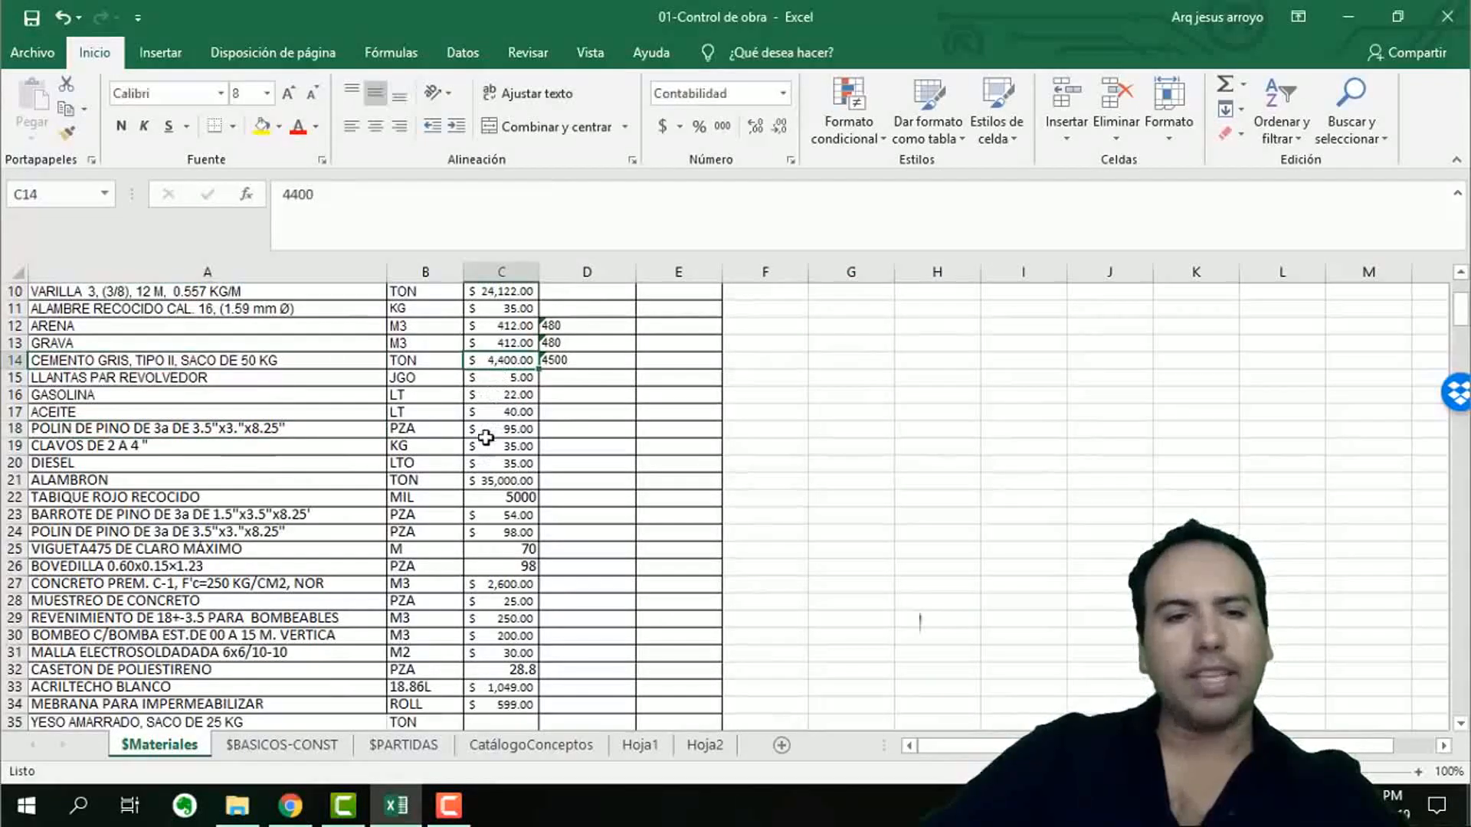
pyautogui.click(179, 358)
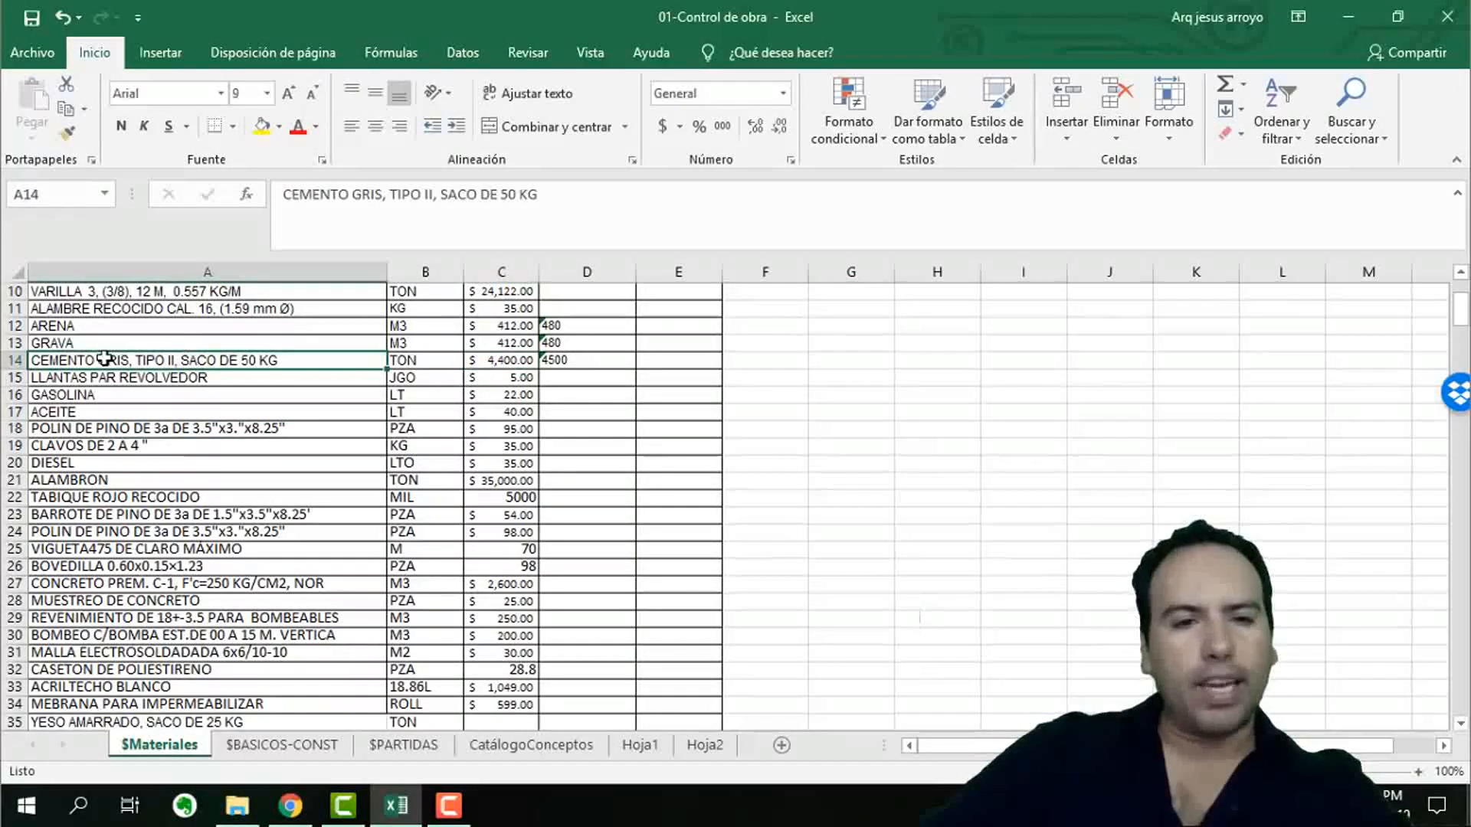
pyautogui.click(416, 358)
pyautogui.scroll(3, 416, 360)
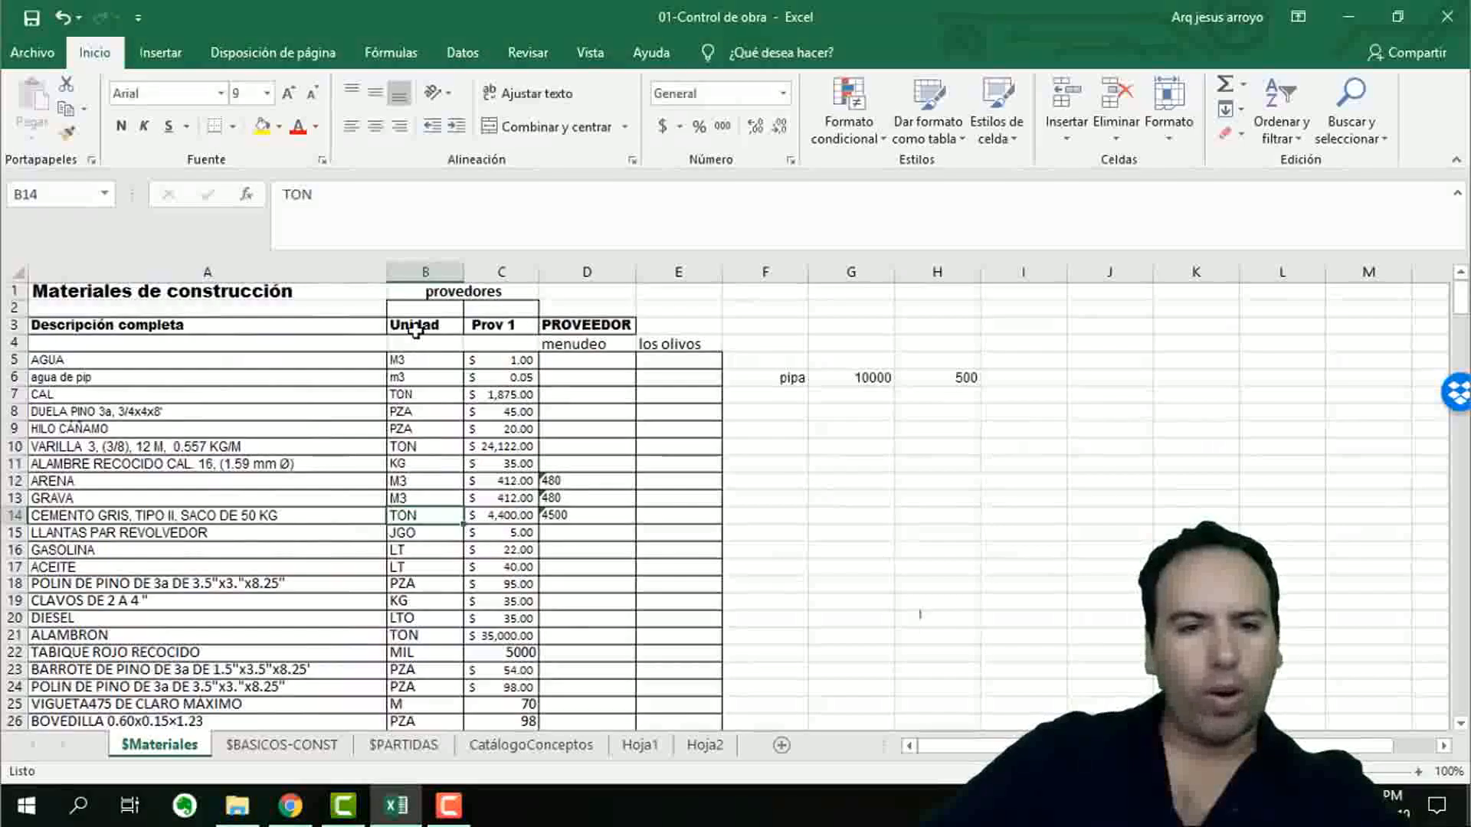
pyautogui.click(417, 336)
pyautogui.moveTo(416, 362); pyautogui.dragTo(418, 517)
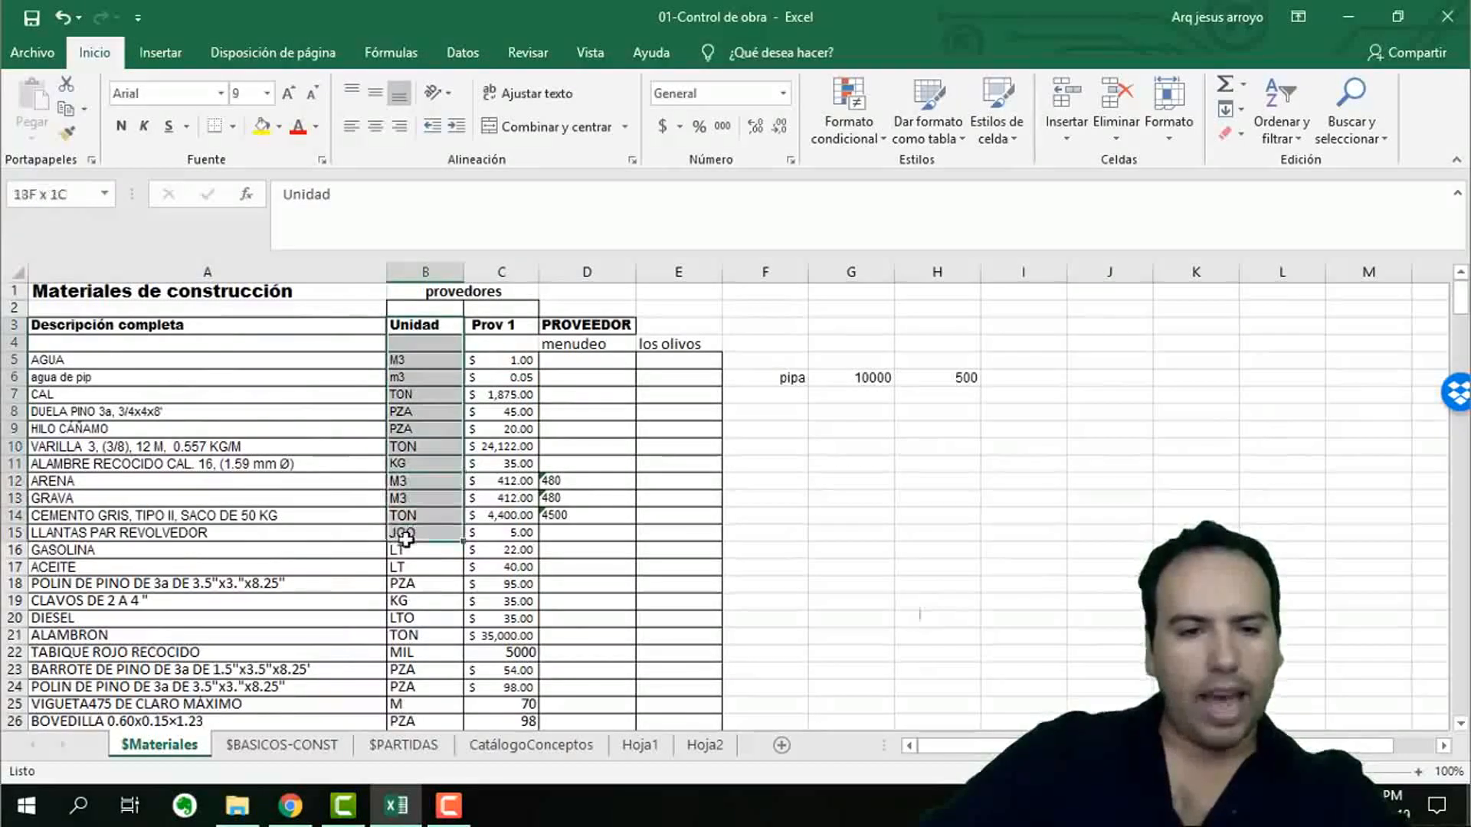
pyautogui.click(273, 515)
pyautogui.click(405, 515)
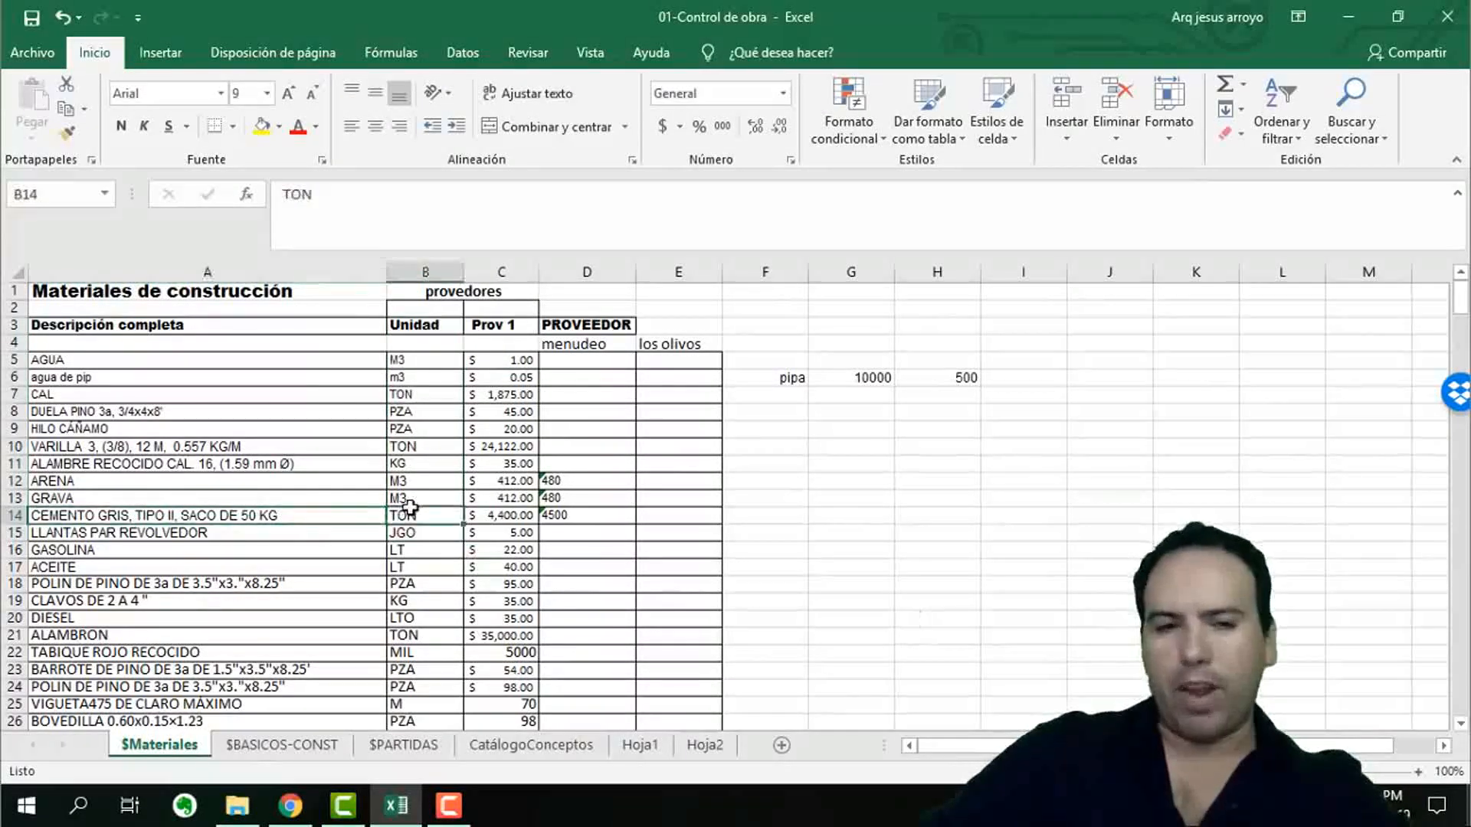
pyautogui.click(266, 515)
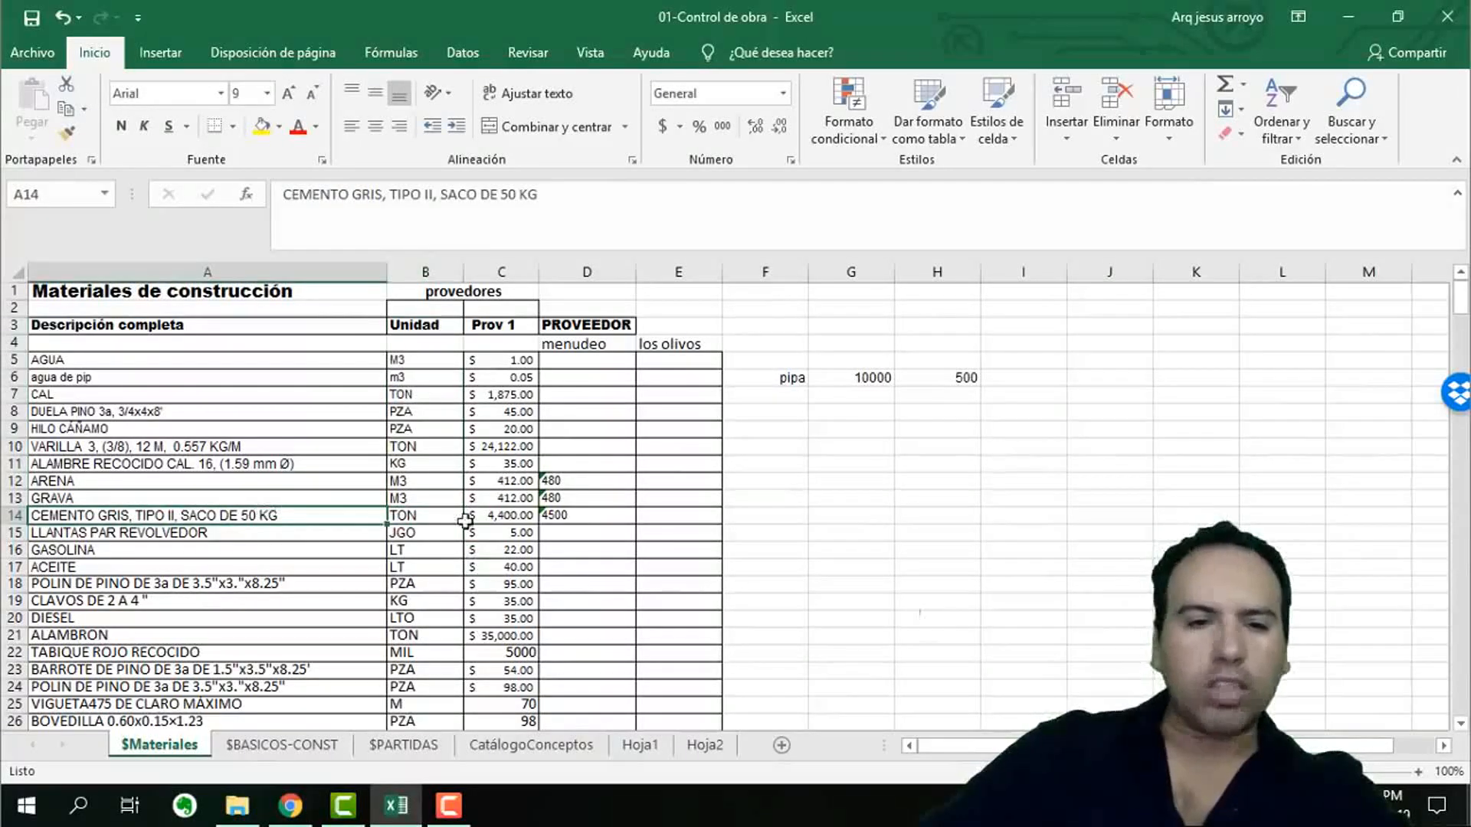
pyautogui.click(429, 516)
pyautogui.click(293, 512)
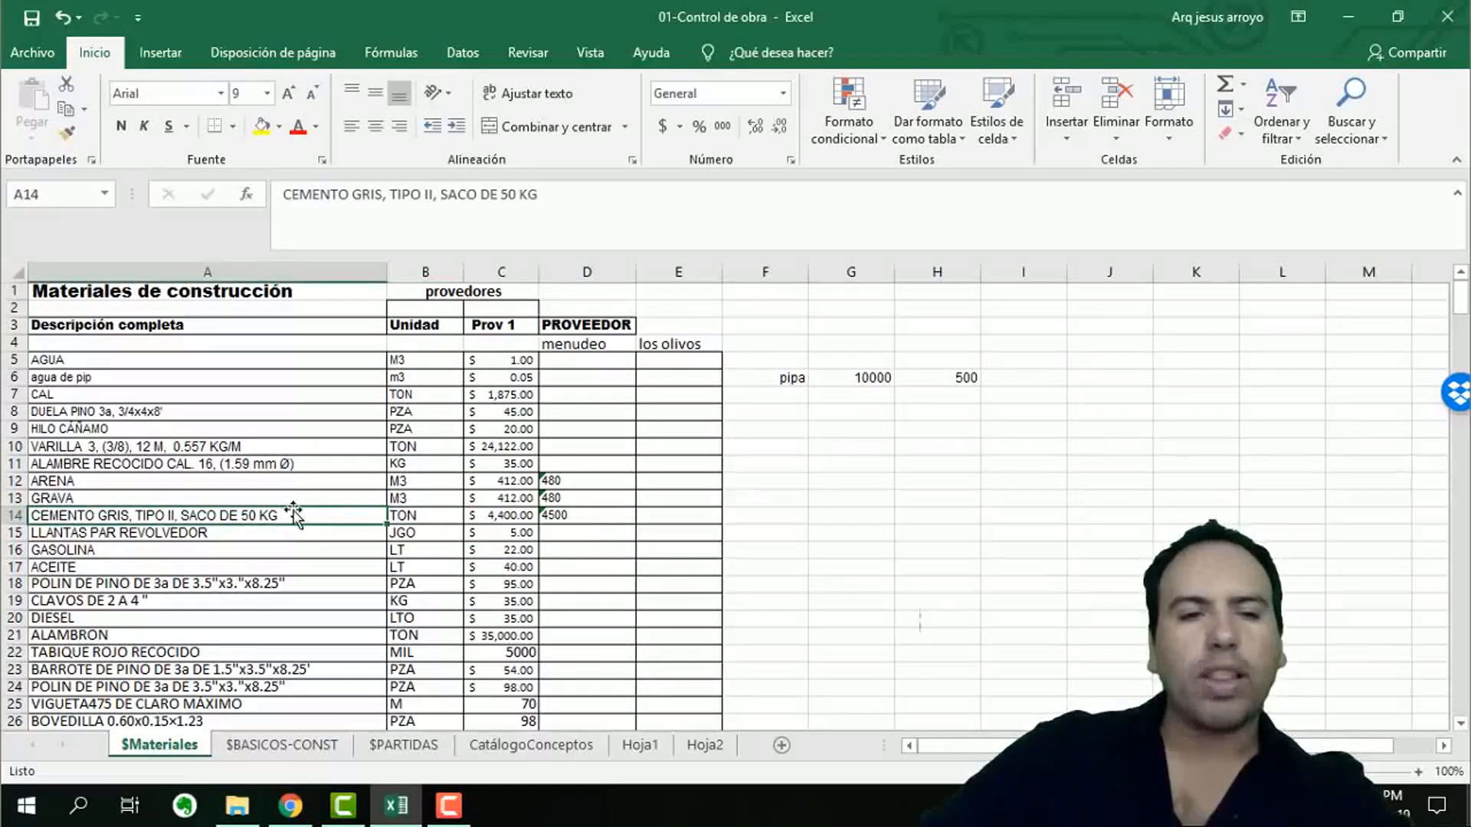
pyautogui.click(415, 516)
pyautogui.click(493, 515)
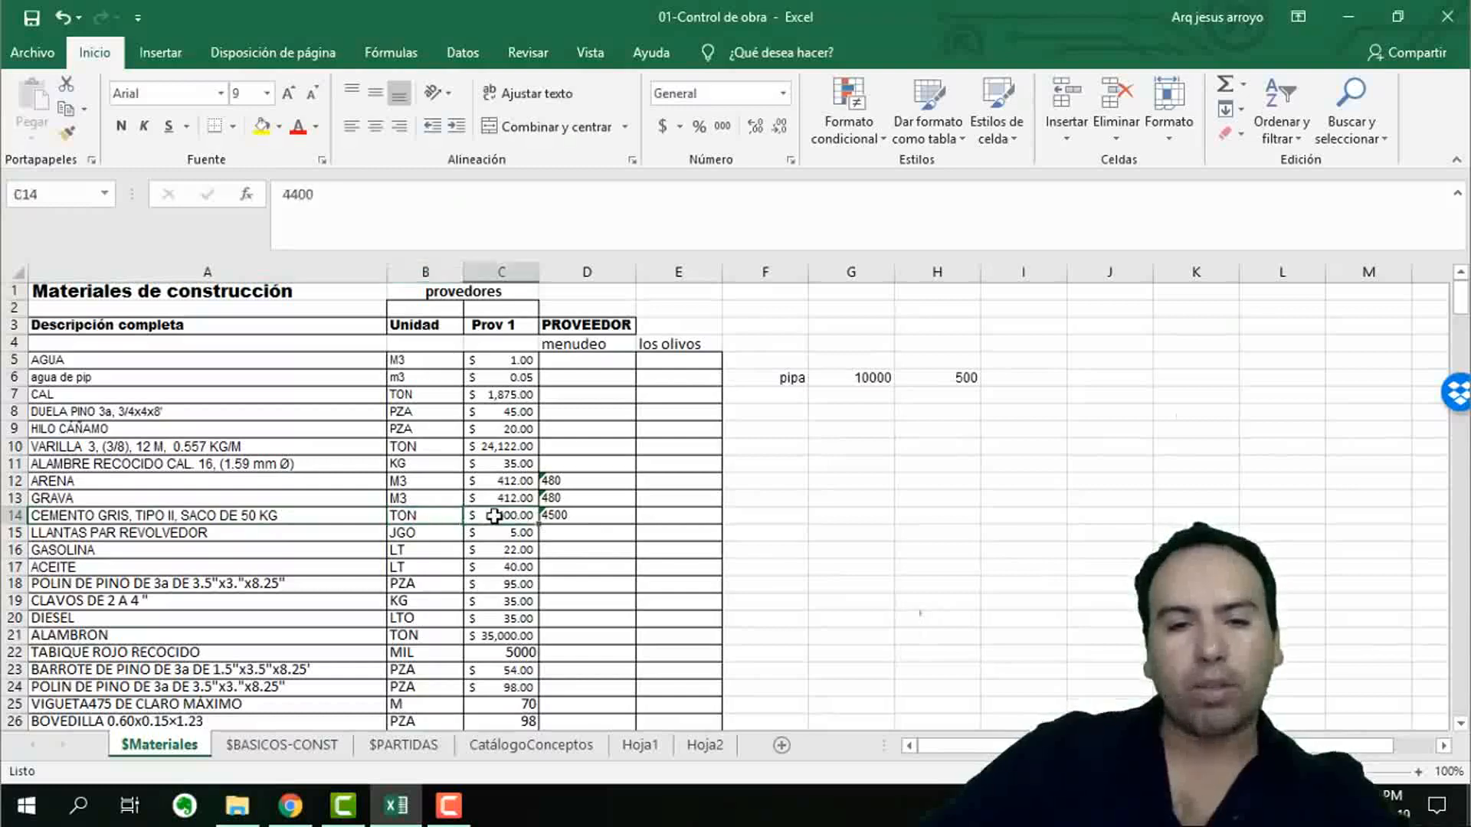
pyautogui.click(458, 521)
pyautogui.click(938, 514)
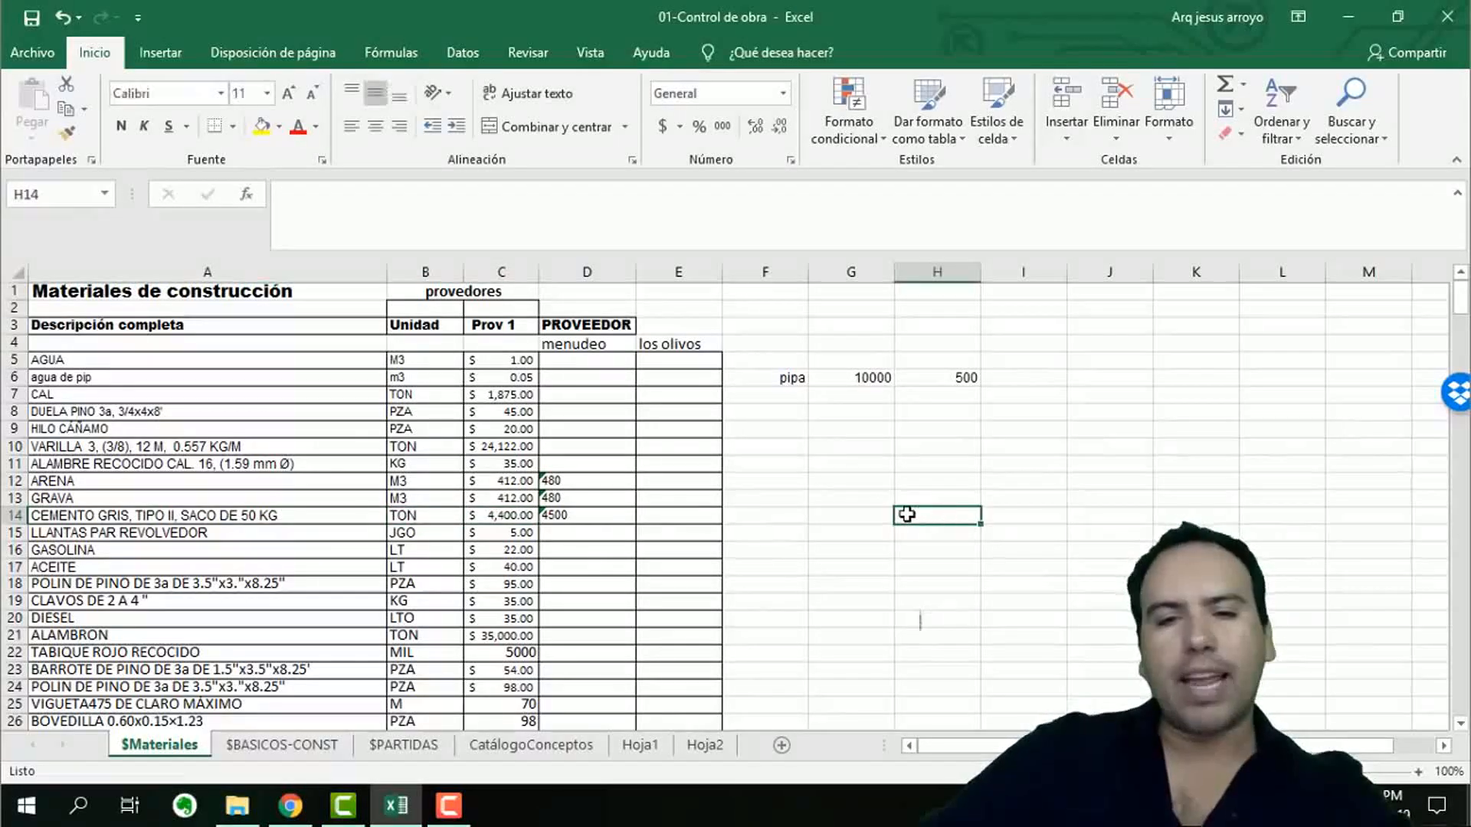
pyautogui.click(845, 513)
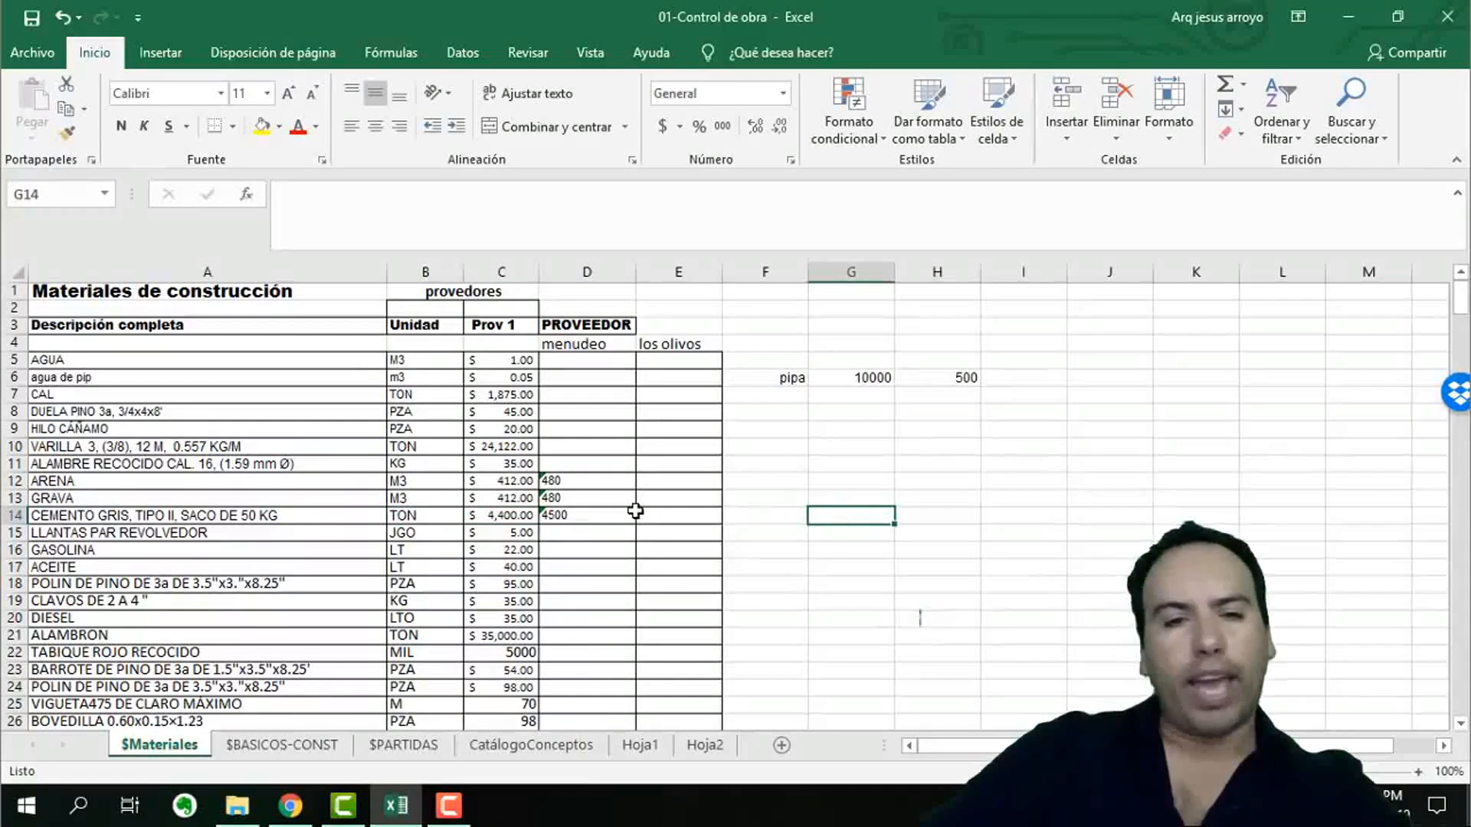
pyautogui.click(514, 515)
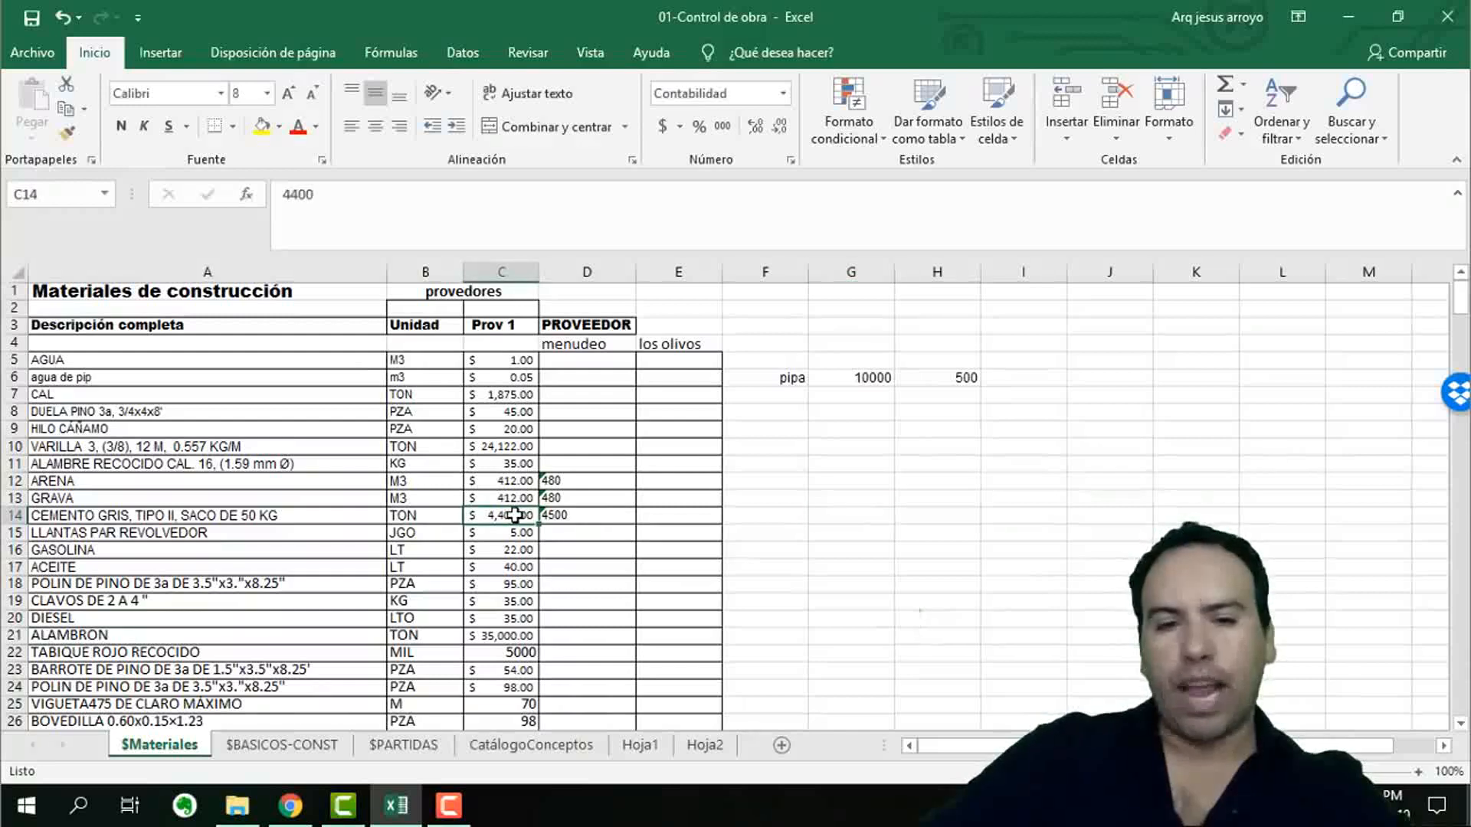
# Enter the division 1000/50 in cell H14, beside the cement row.
pyautogui.click(944, 521)
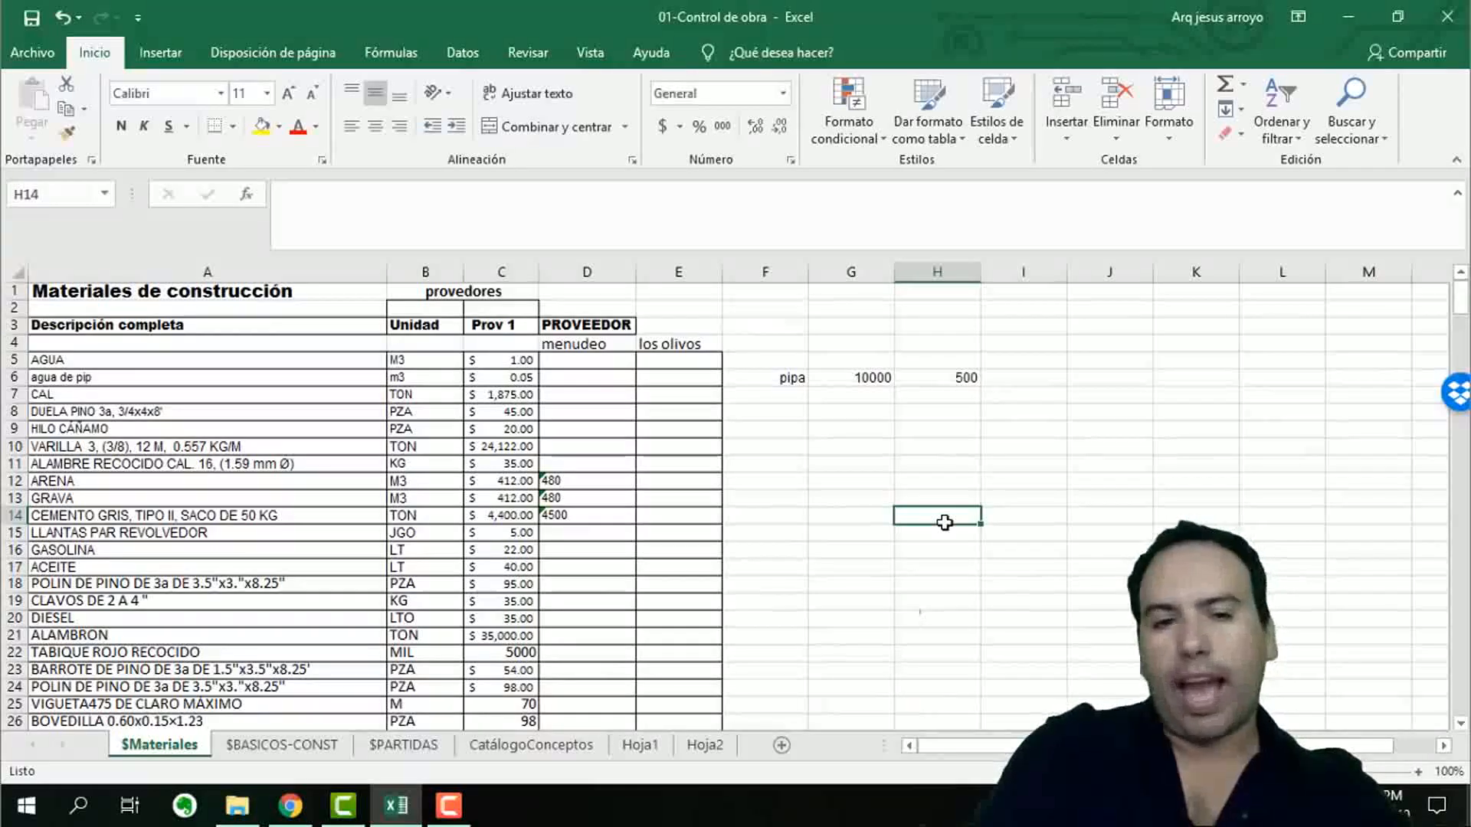
pyautogui.write('a0')
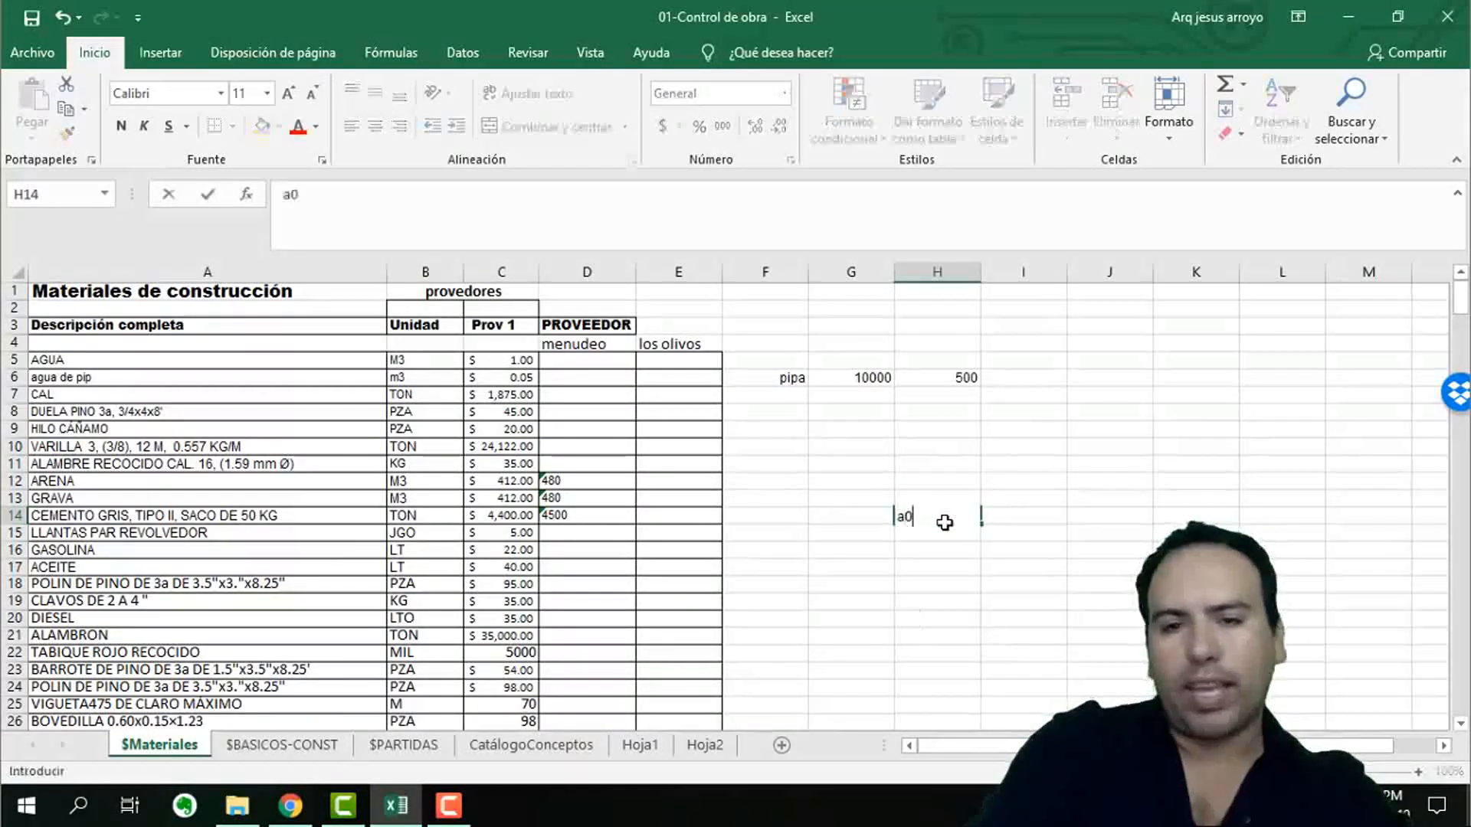
pyautogui.press('BackSpace')
pyautogui.write('+5')
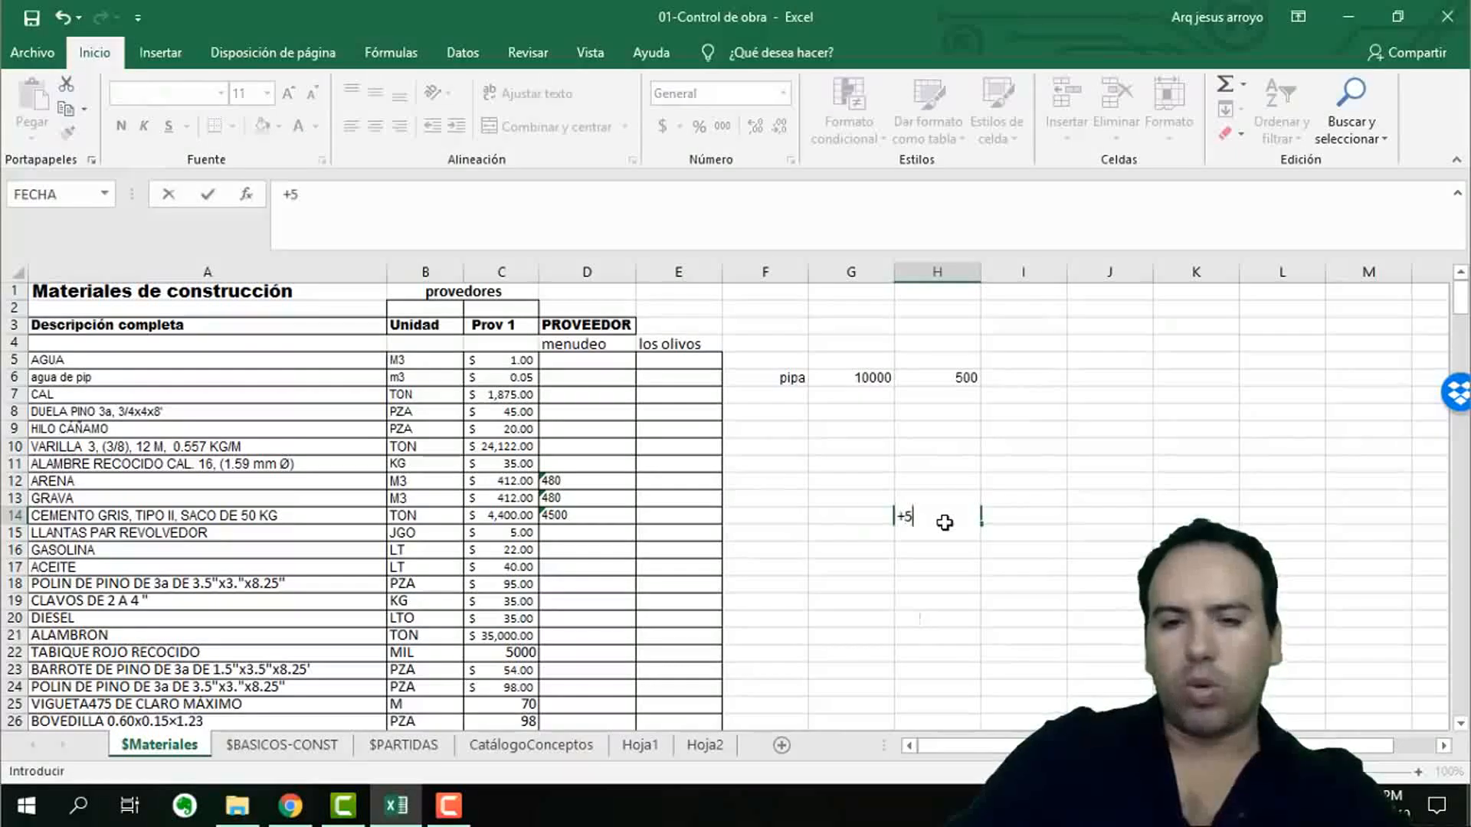
pyautogui.press('BackSpace')
pyautogui.press('BackSpace')
pyautogui.press('BackSpace')
pyautogui.press('BackSpace')
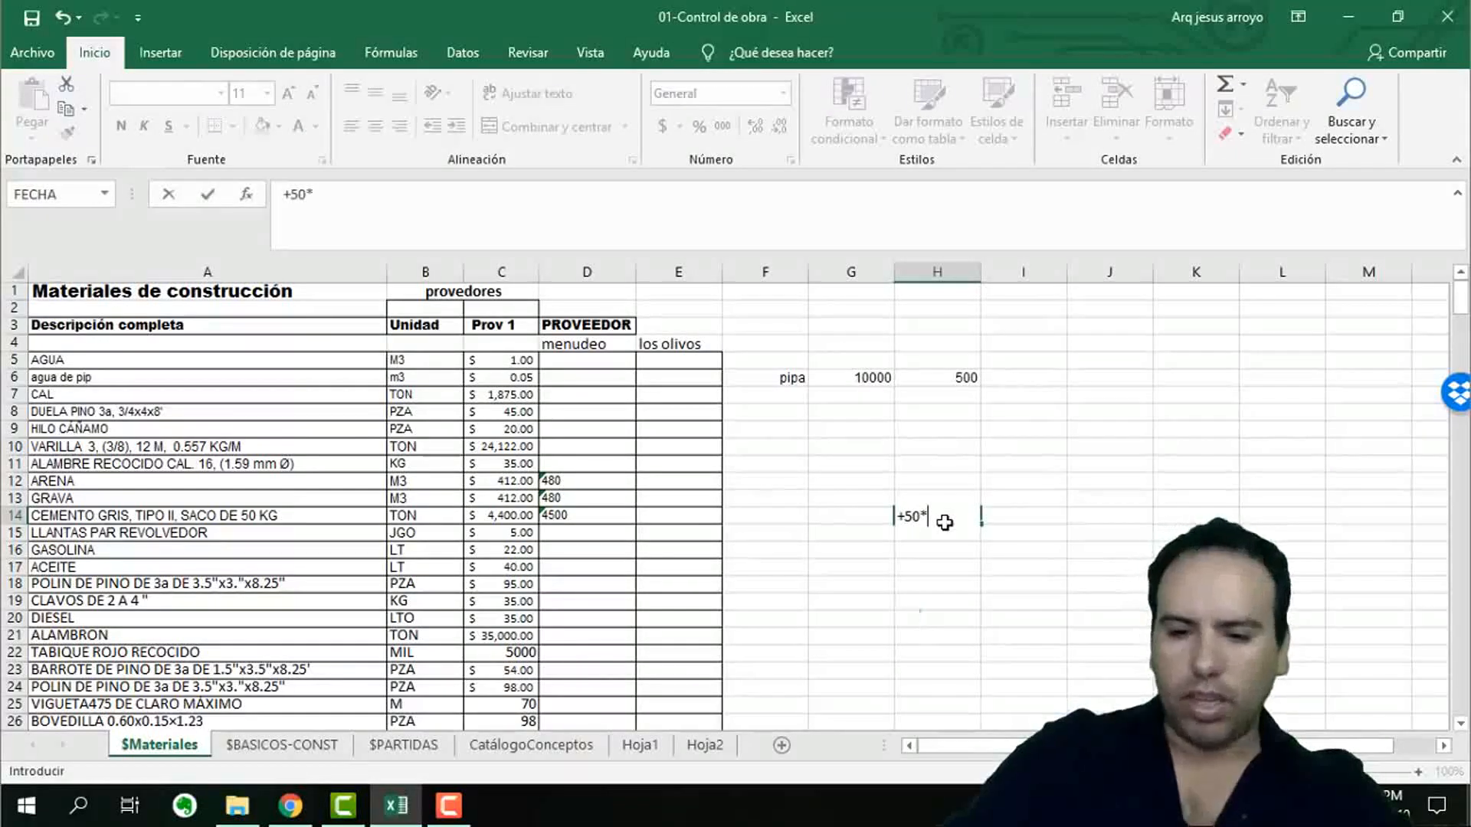
pyautogui.write('1000')
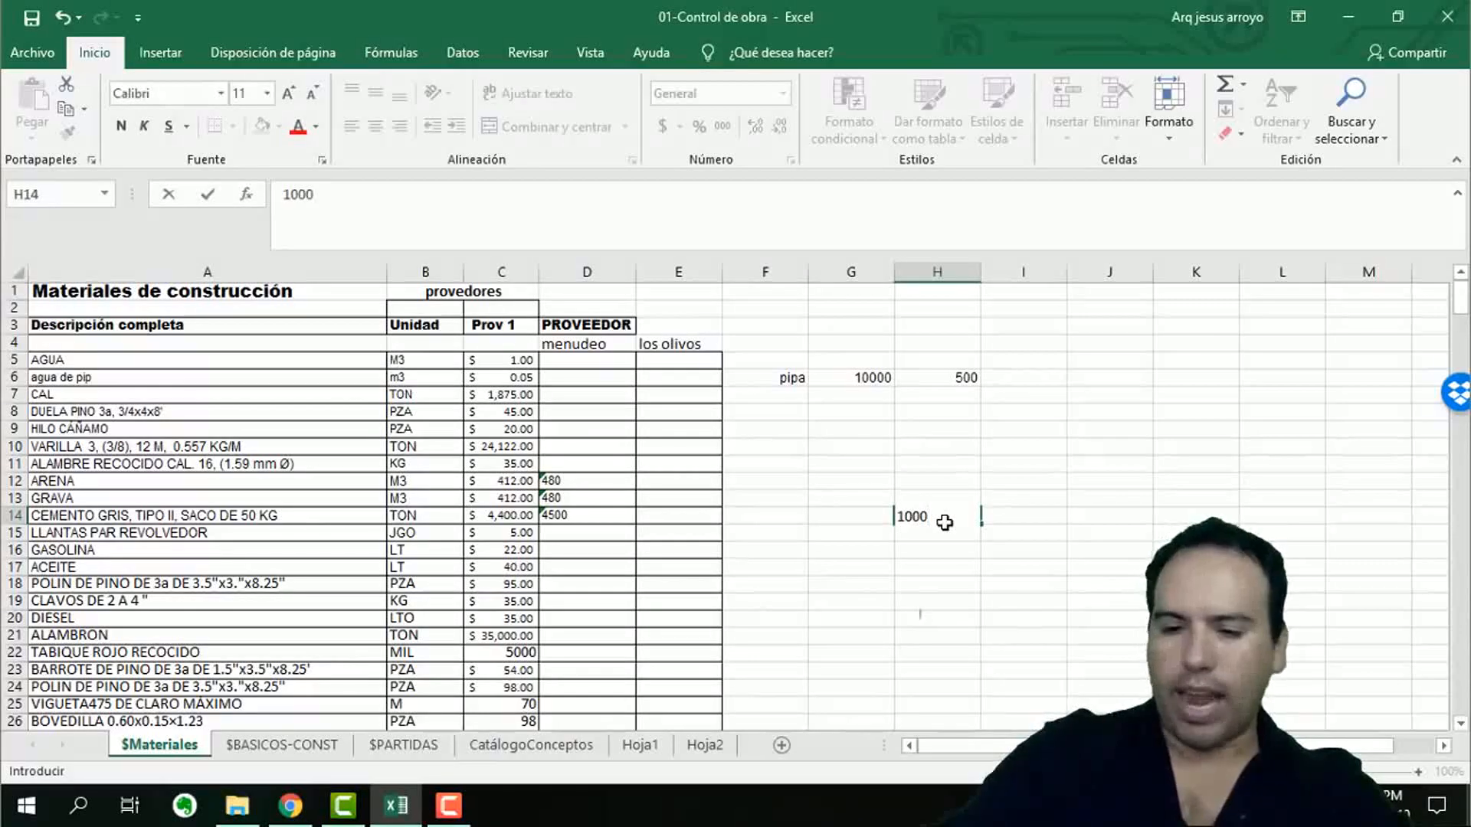
pyautogui.write('/50')
pyautogui.press('Return')
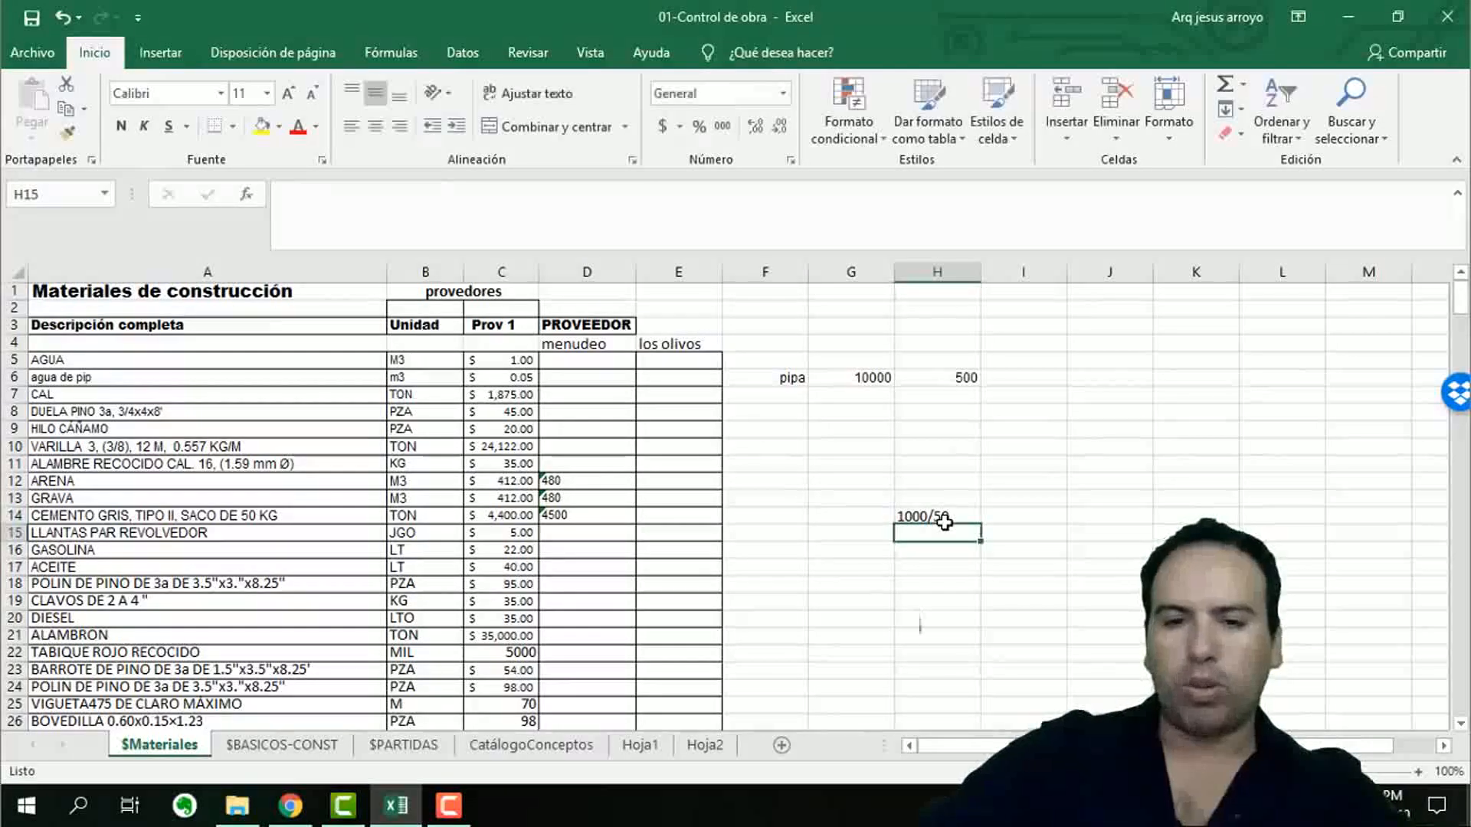
# Turn the entry in H14 into the formula =1000/50 to calculate the number of sacks per ton.
pyautogui.click(935, 512)
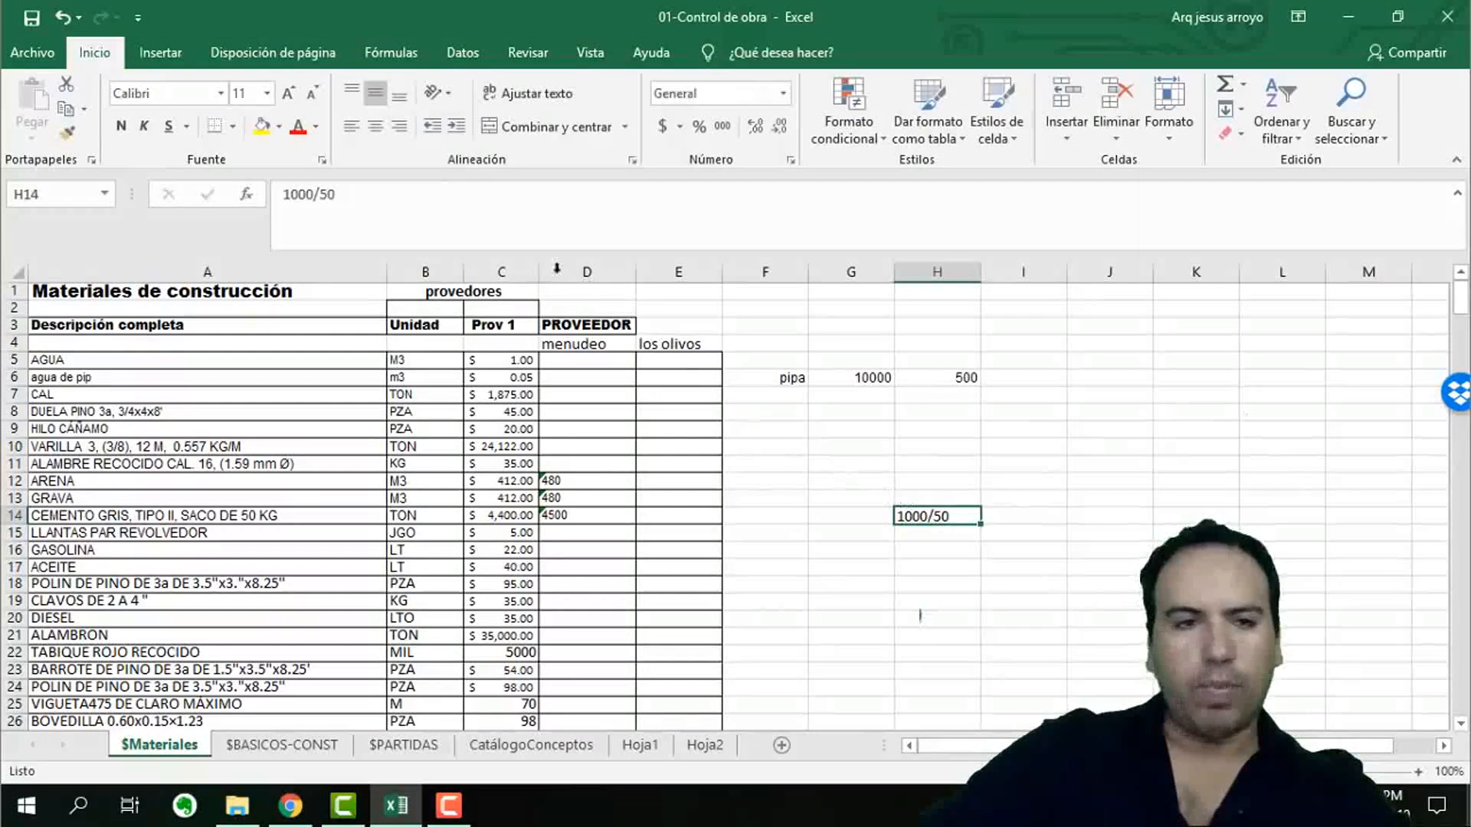
pyautogui.click(285, 189)
pyautogui.write('=')
pyautogui.press('Return')
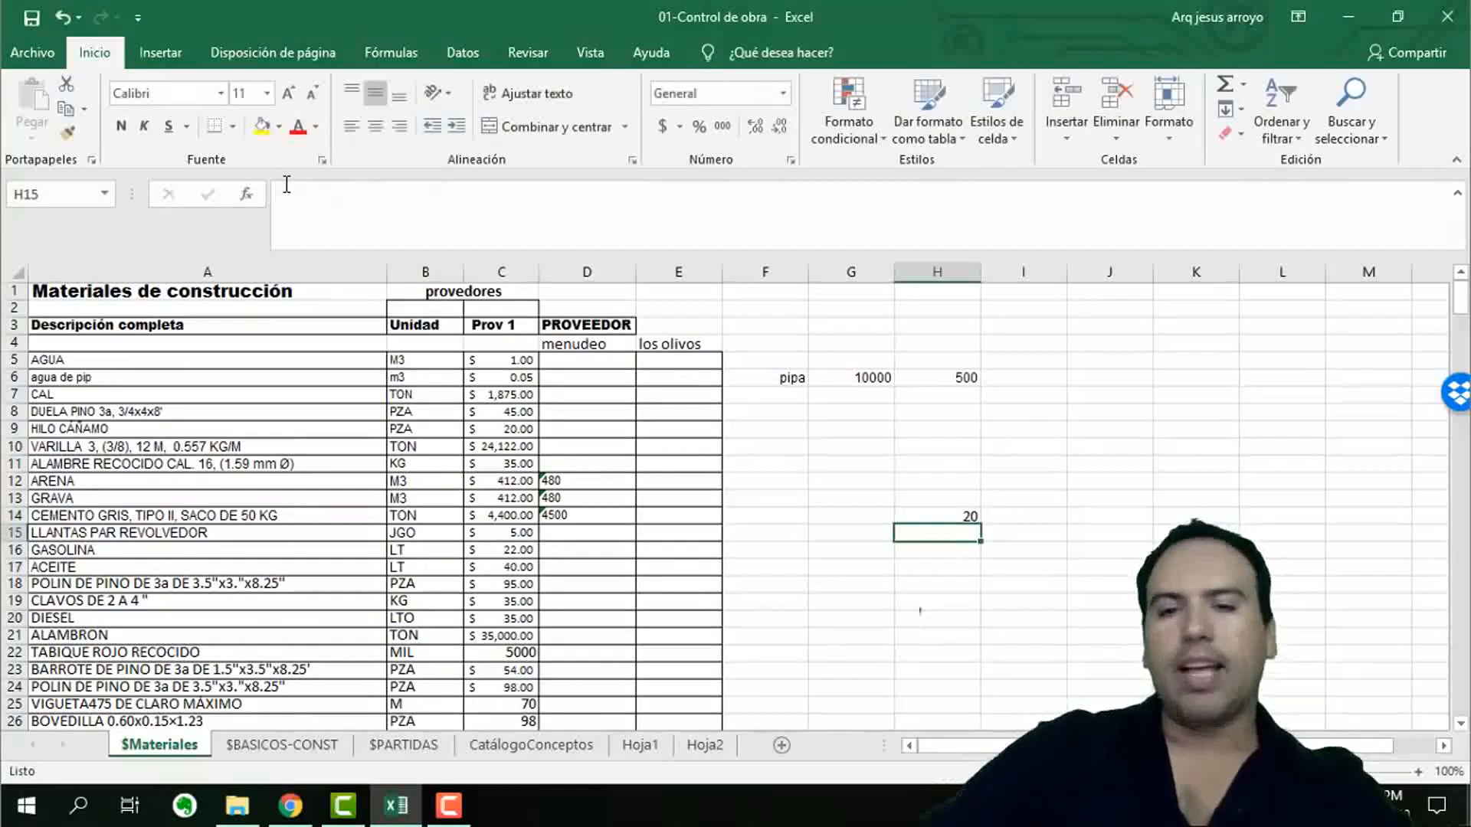
# Calculate the price per cement sack in I14 with the formula =C14/H14.
pyautogui.click(1016, 512)
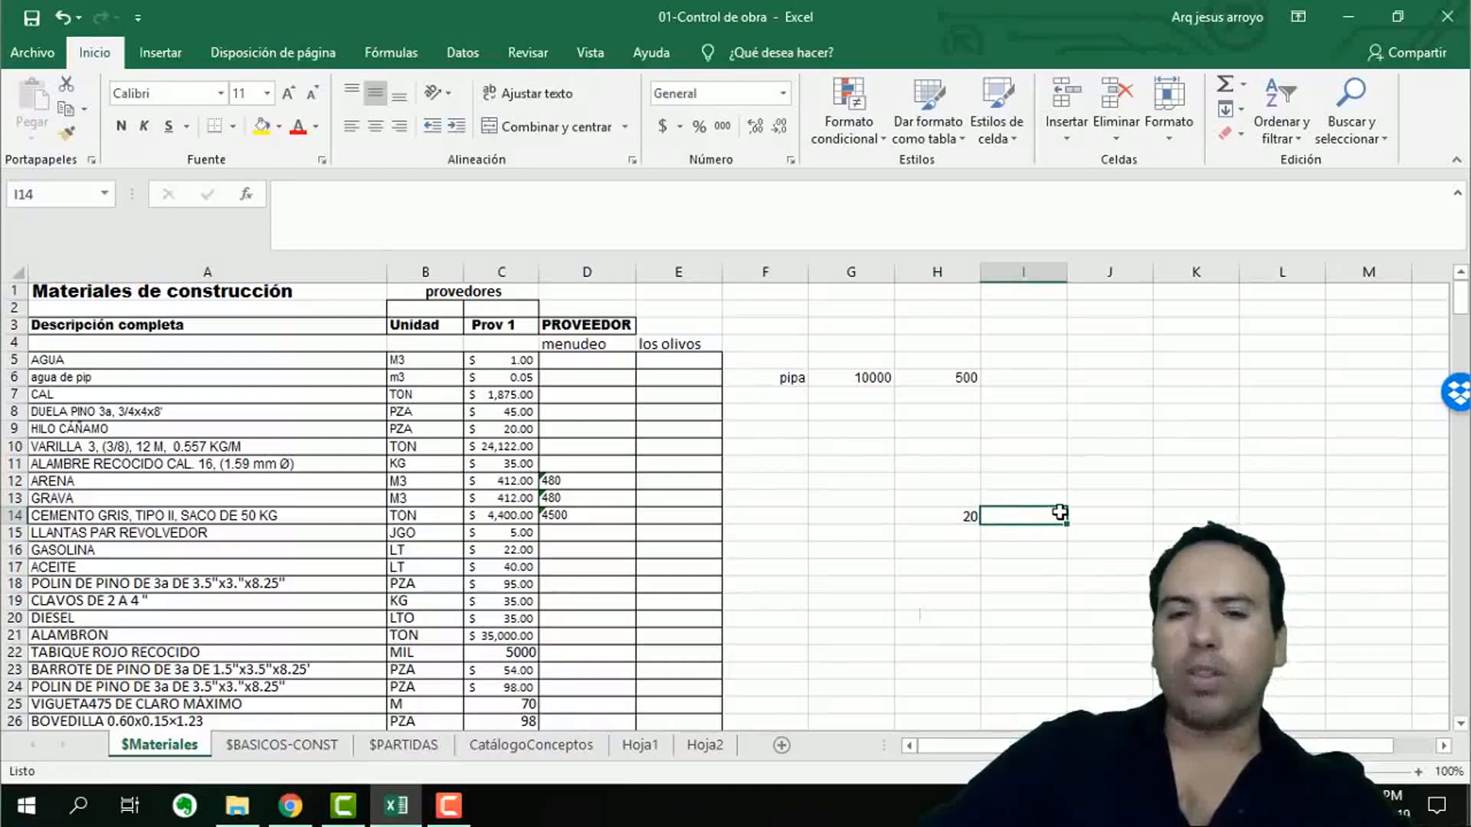
pyautogui.write('=')
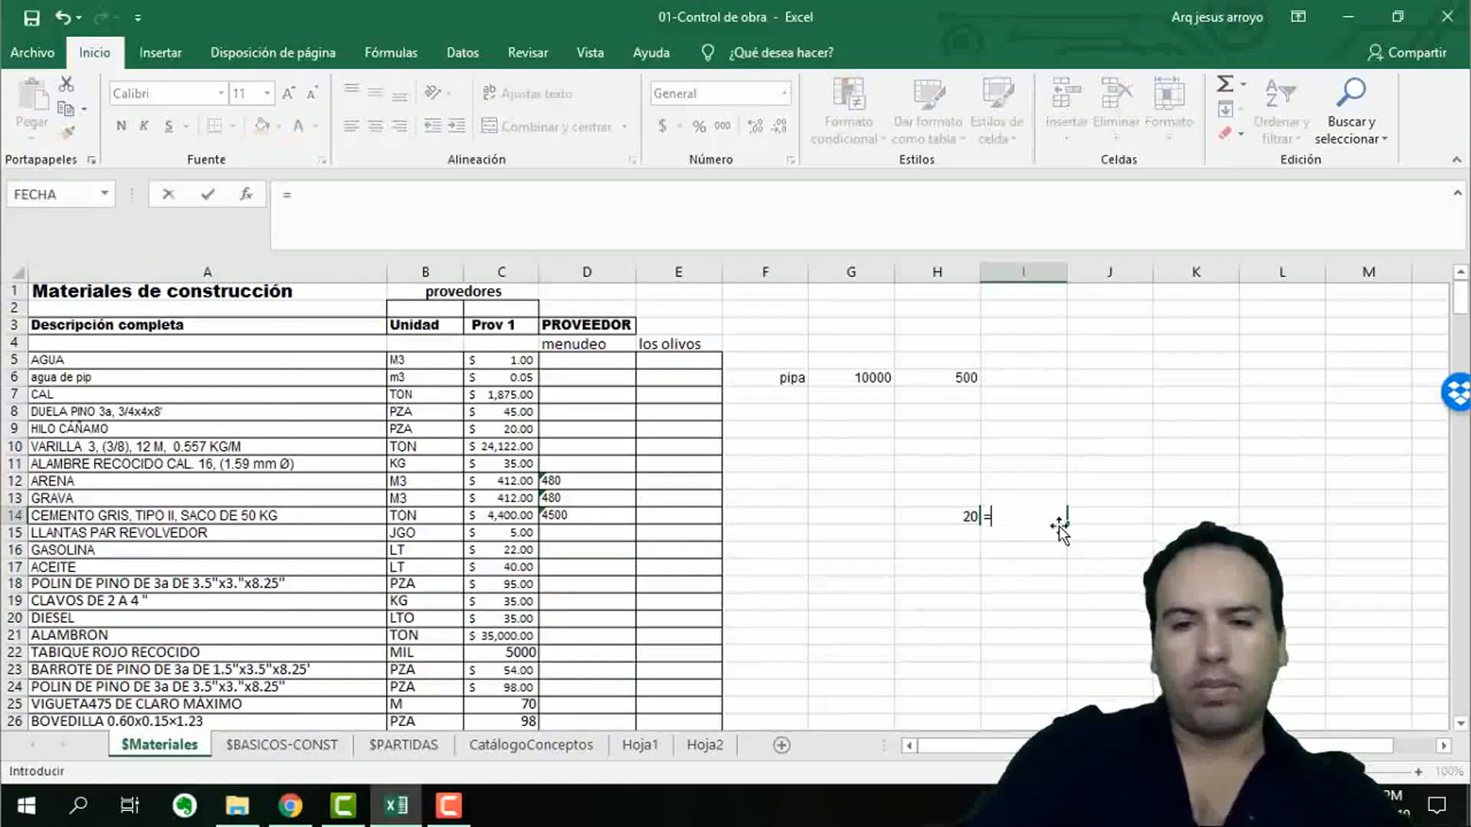
pyautogui.click(499, 515)
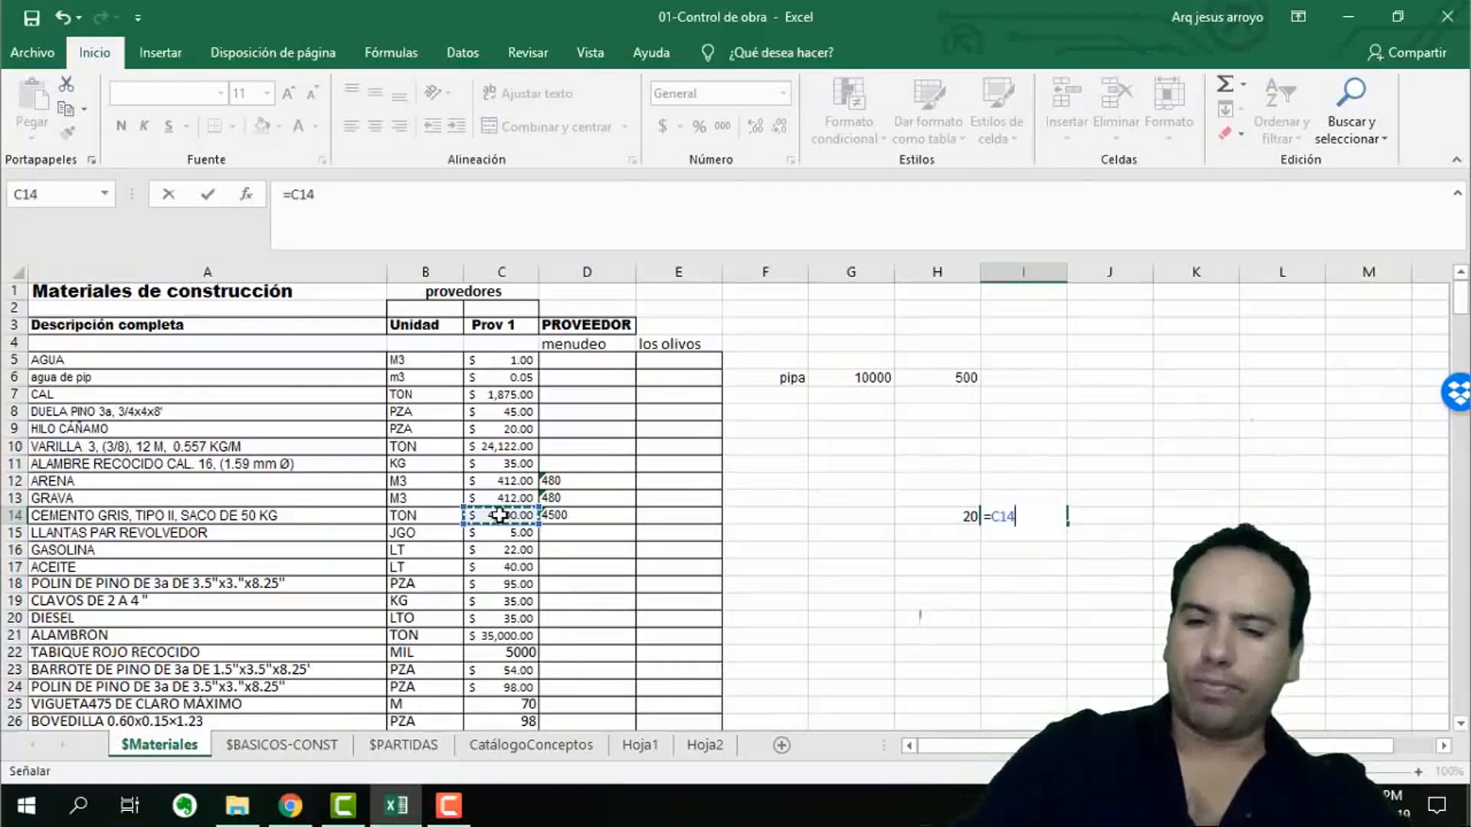
pyautogui.write('/')
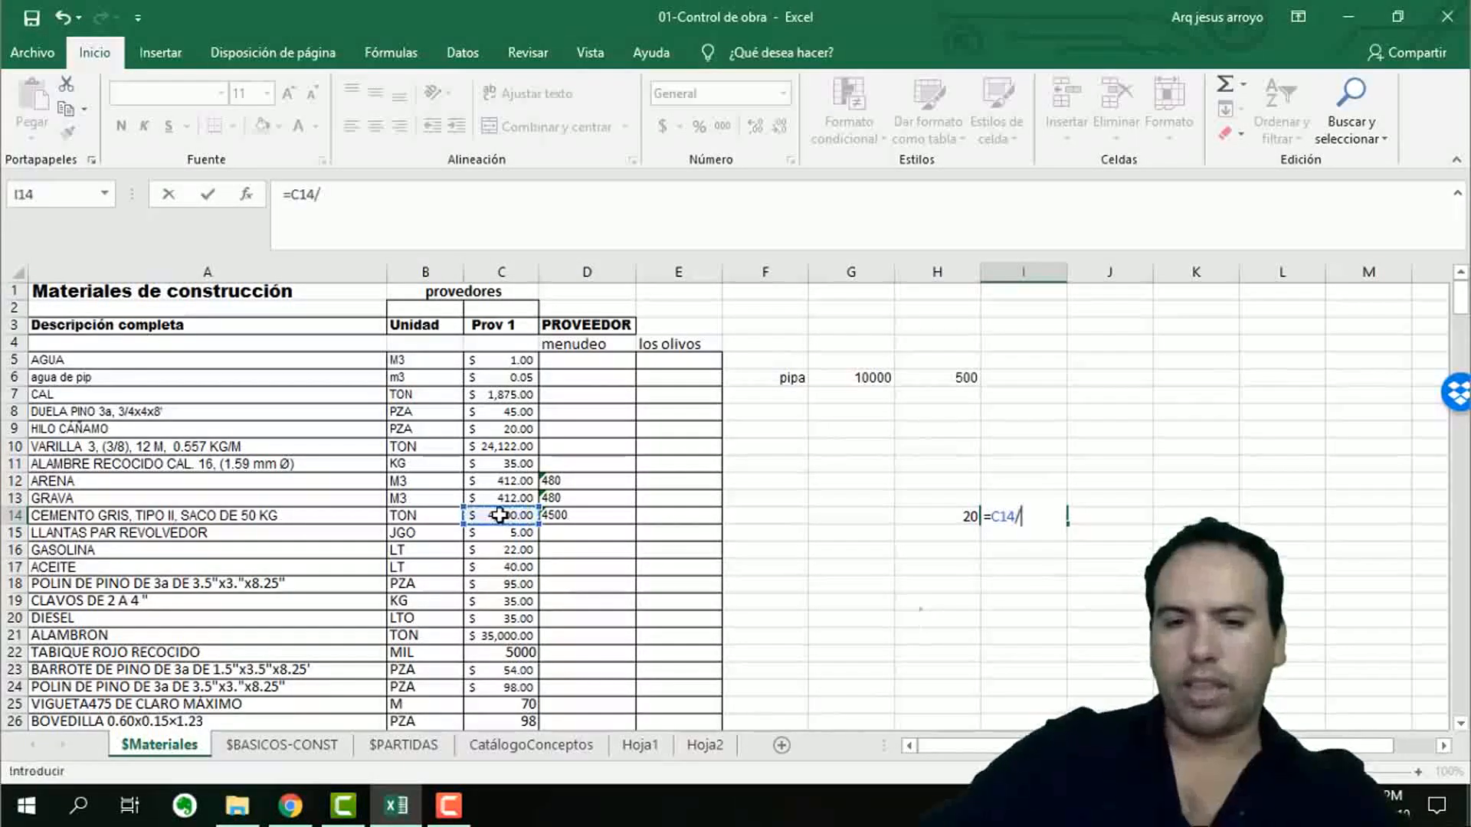
pyautogui.click(938, 516)
pyautogui.press('Return')
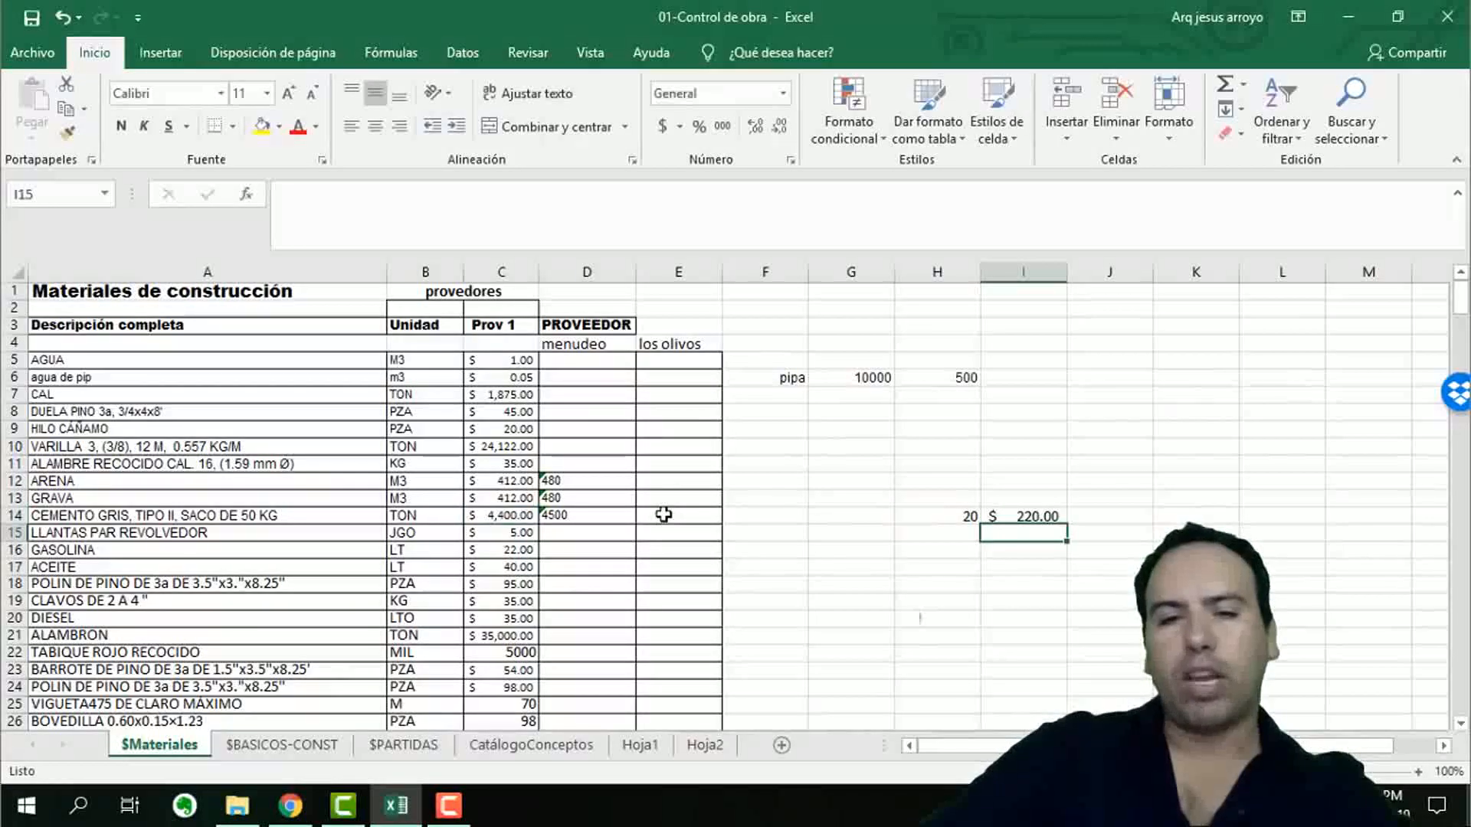
# Replace the formula in I14 with the fixed value 220 and clear the cement price in C14.
pyautogui.click(1043, 511)
pyautogui.write('220')
pyautogui.press('Return')
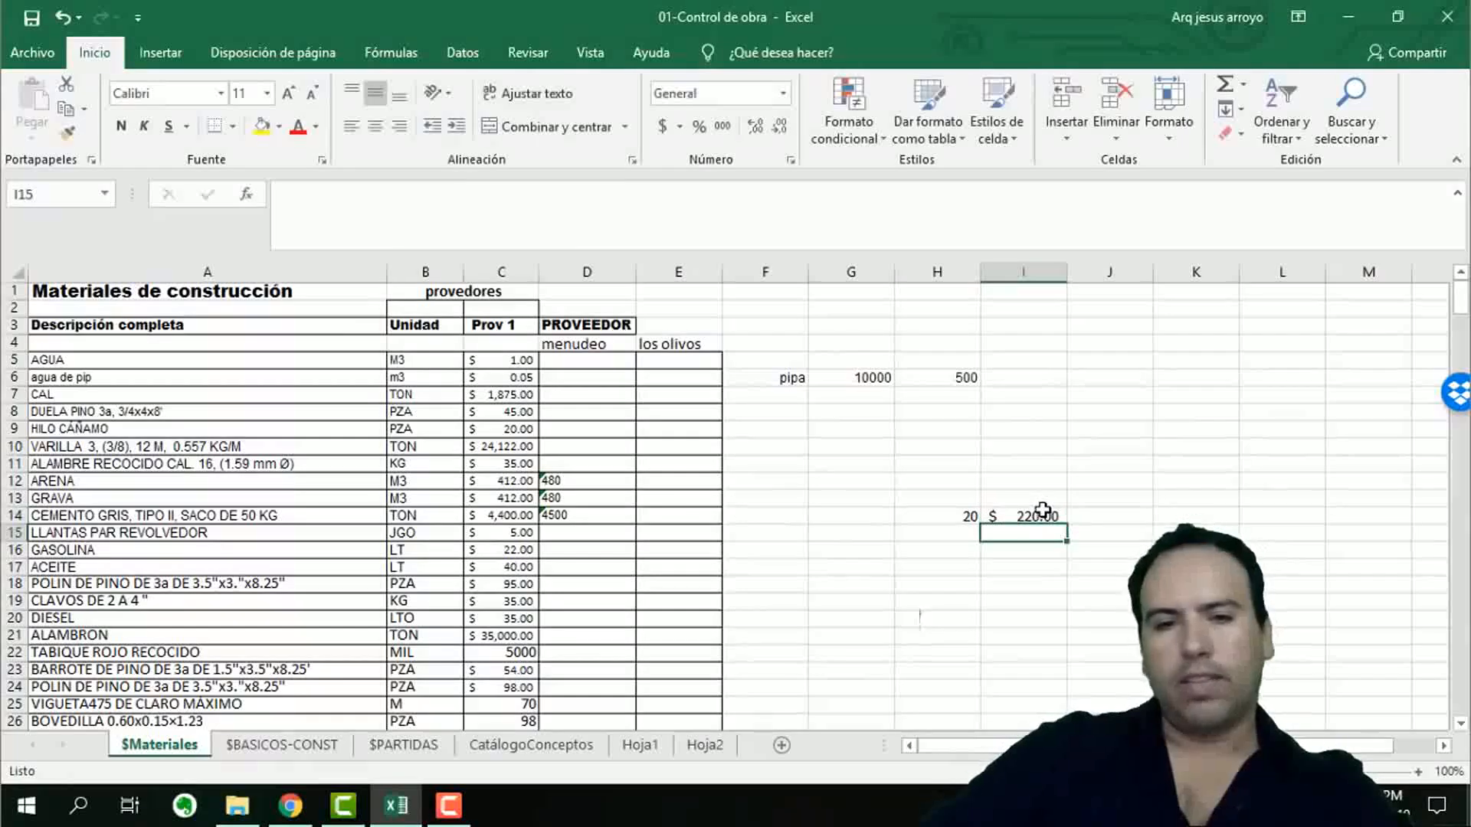
pyautogui.click(496, 515)
pyautogui.click(505, 530)
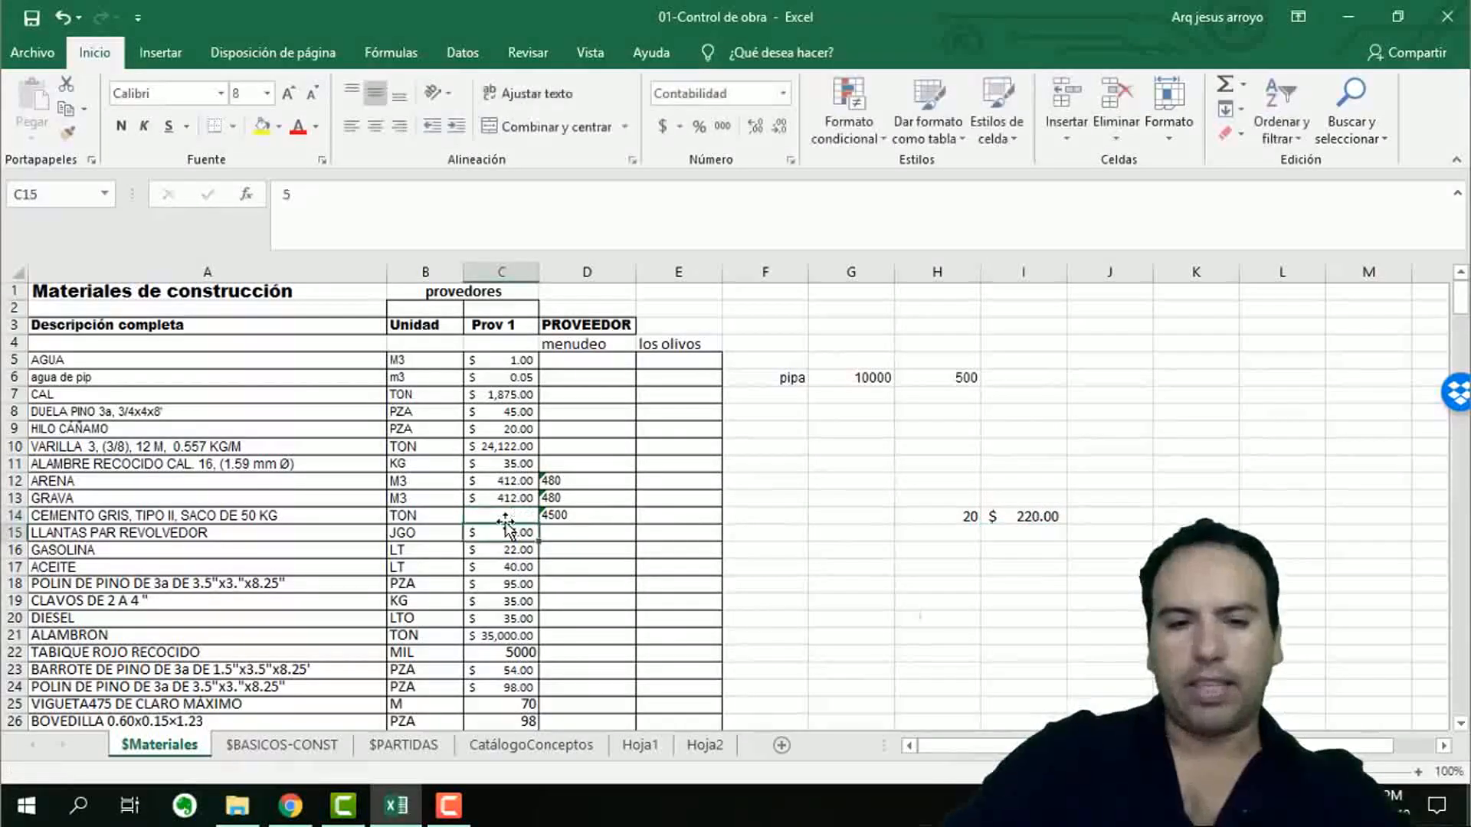
pyautogui.click(934, 517)
pyautogui.write('*')
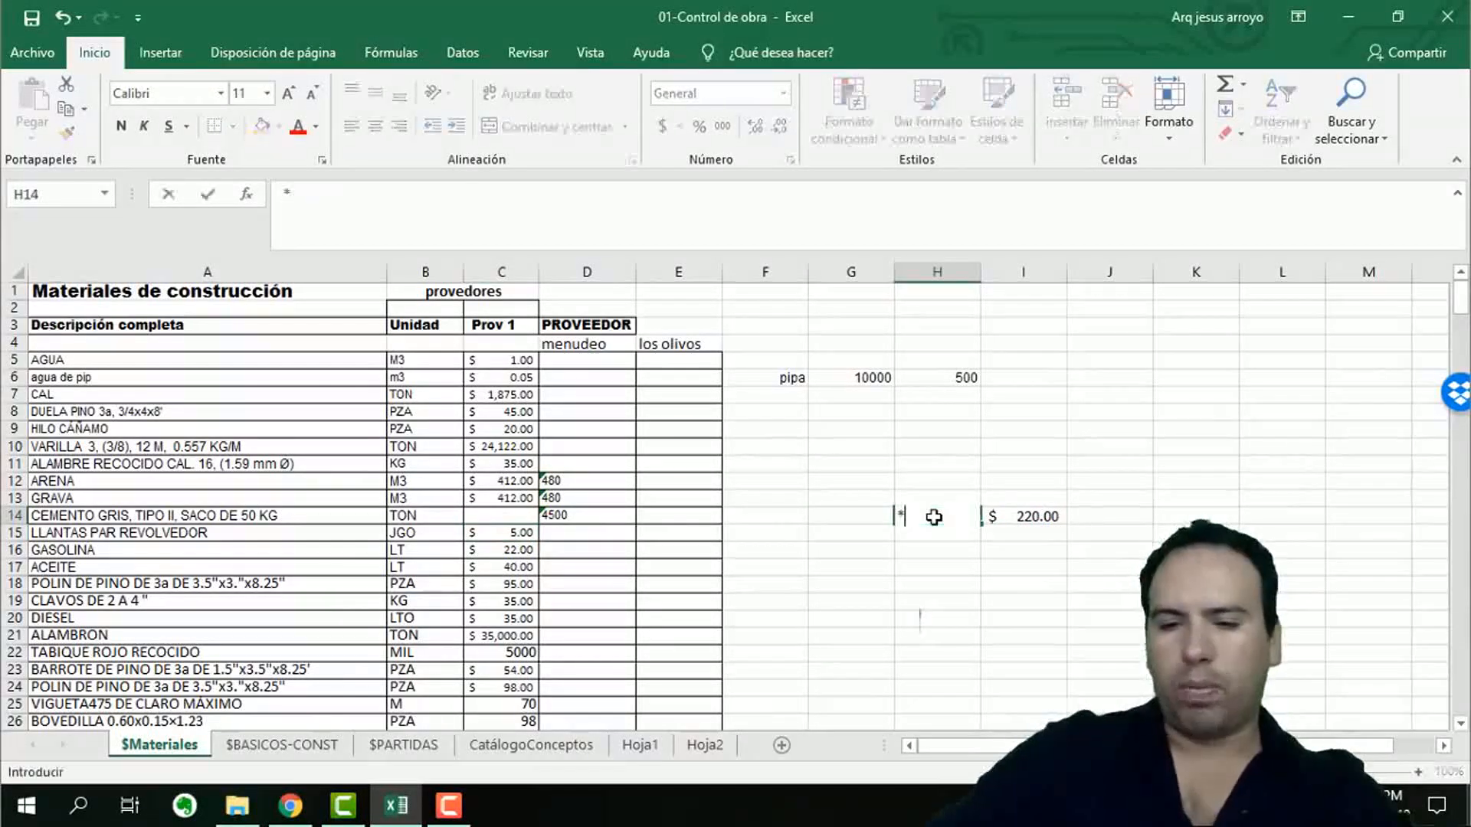
pyautogui.click(1015, 520)
pyautogui.press('Return')
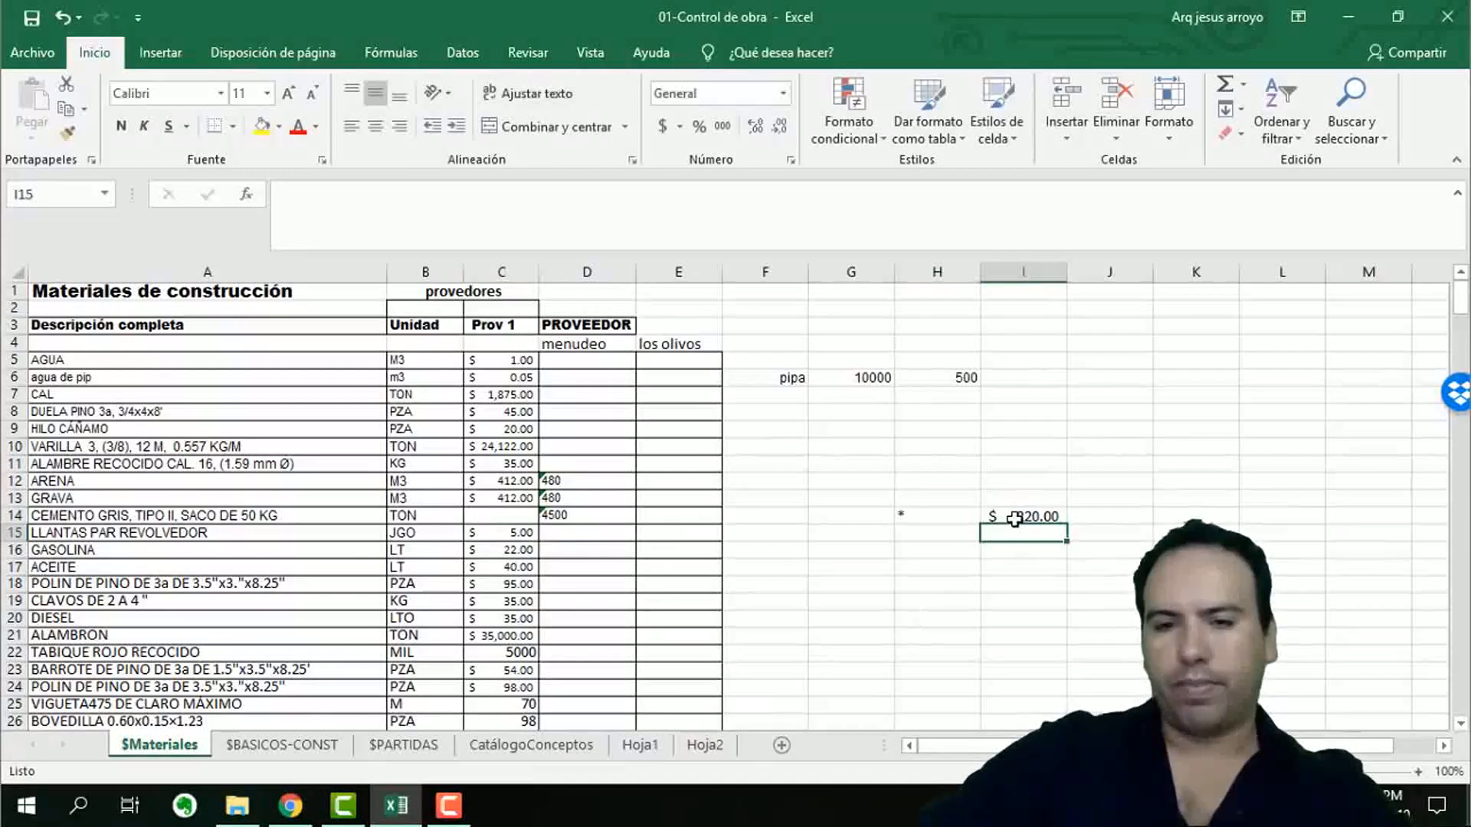
pyautogui.click(536, 516)
pyautogui.write('+')
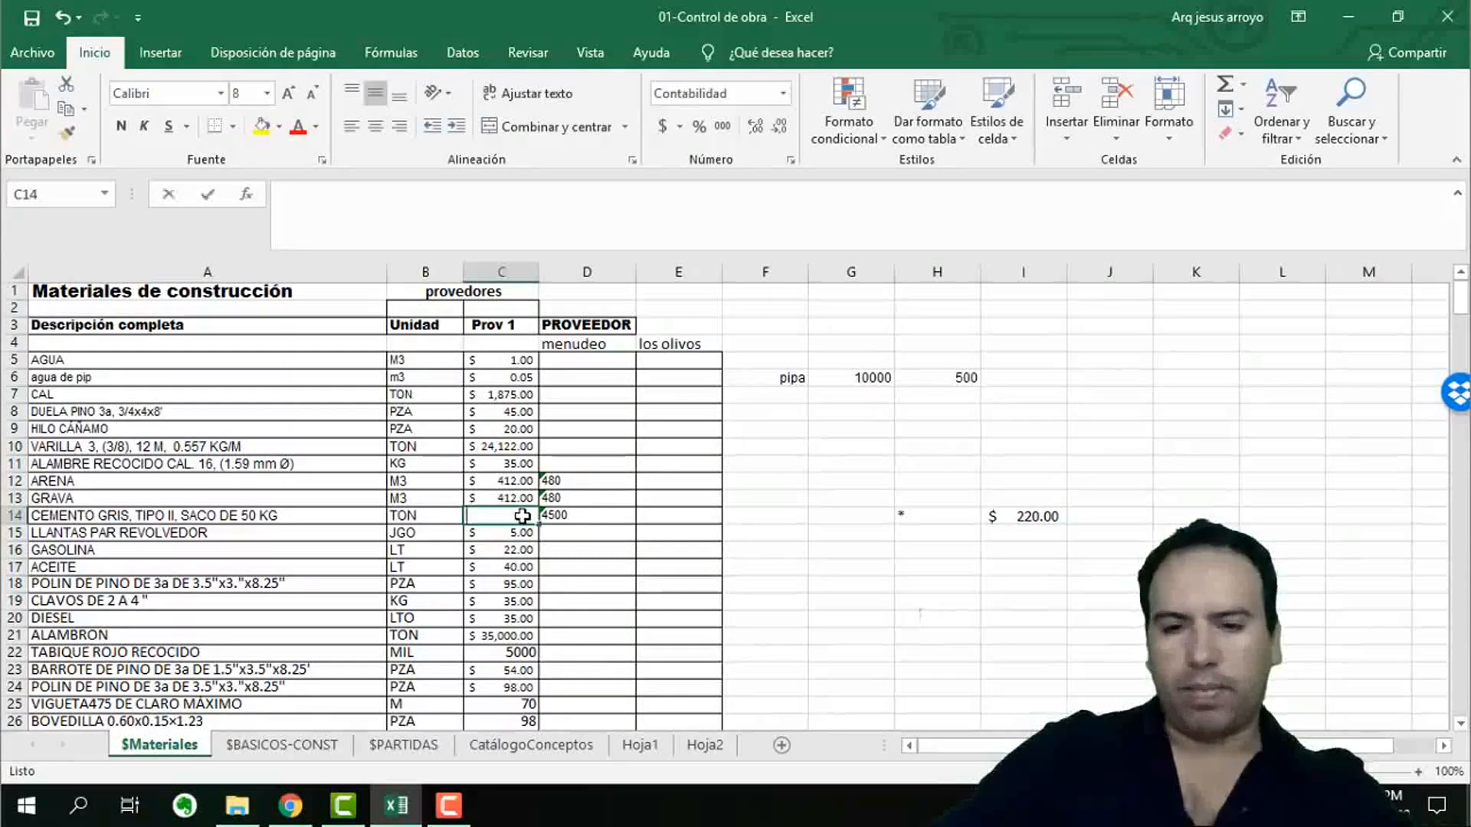
pyautogui.click(948, 513)
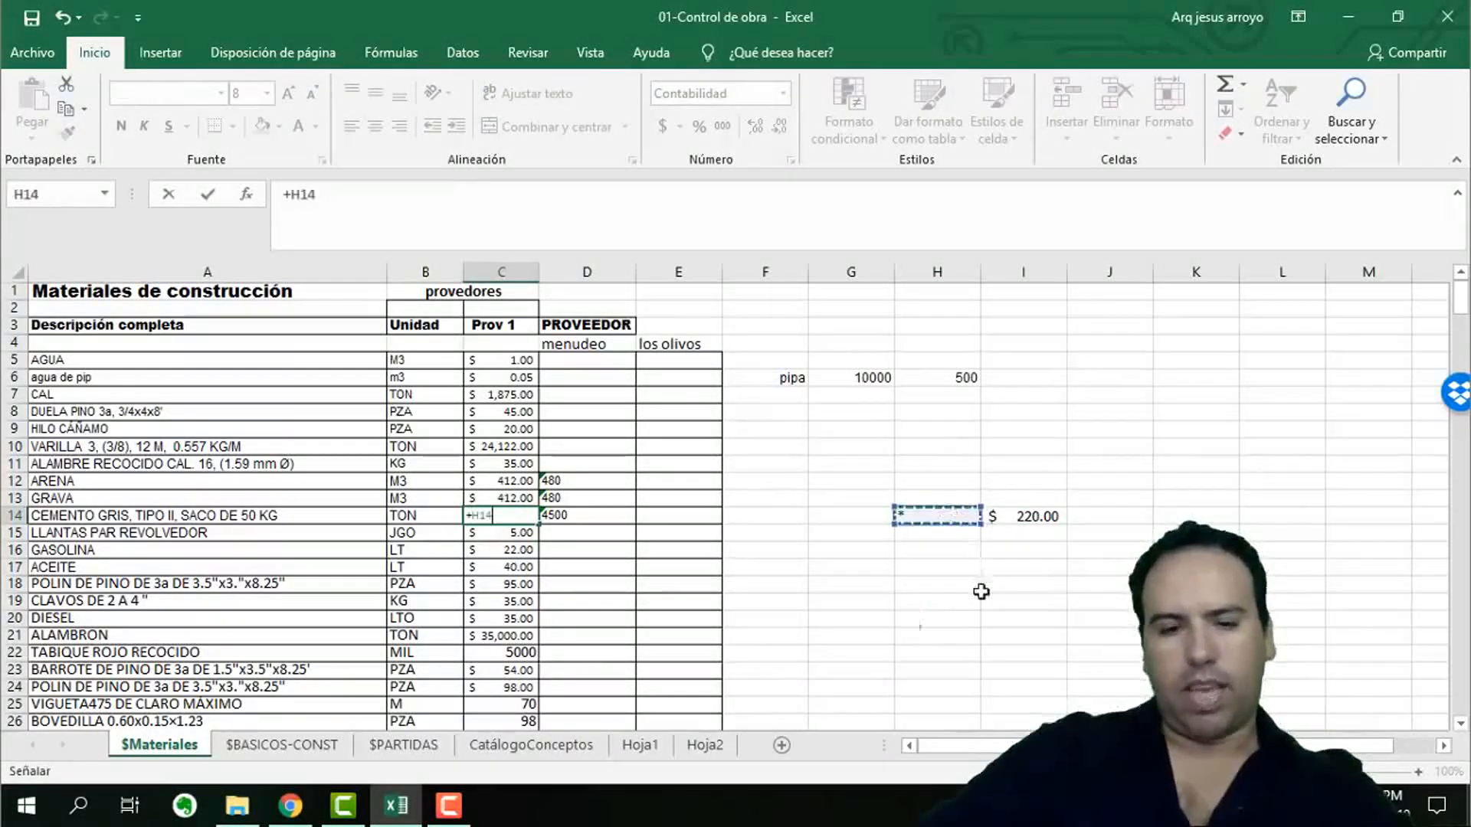
pyautogui.press('Escape')
pyautogui.hotkey('ctrl', 'z')
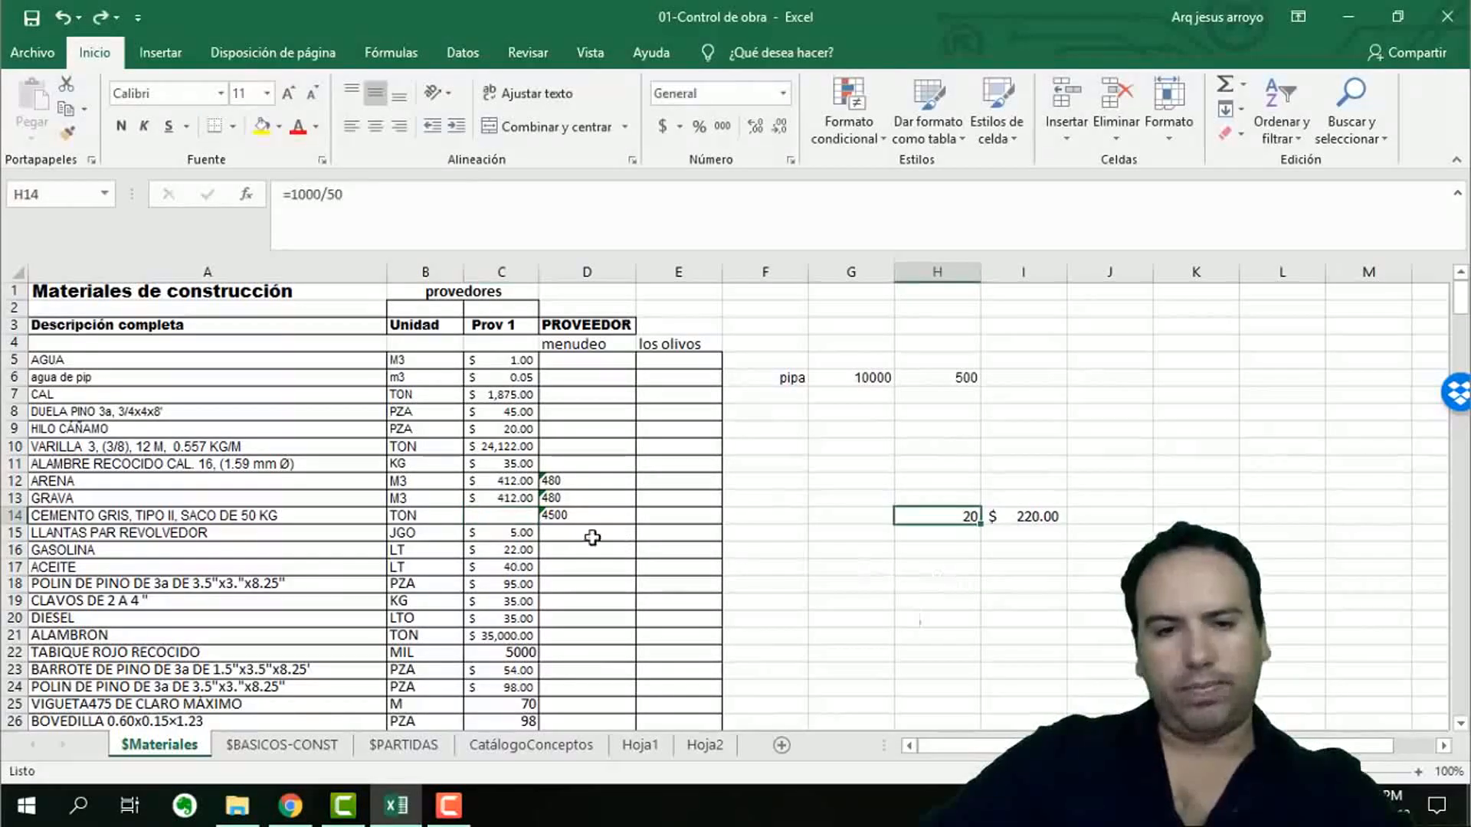
# Calculate the cement price per ton in C14 with the formula +H14*I14.
pyautogui.click(488, 515)
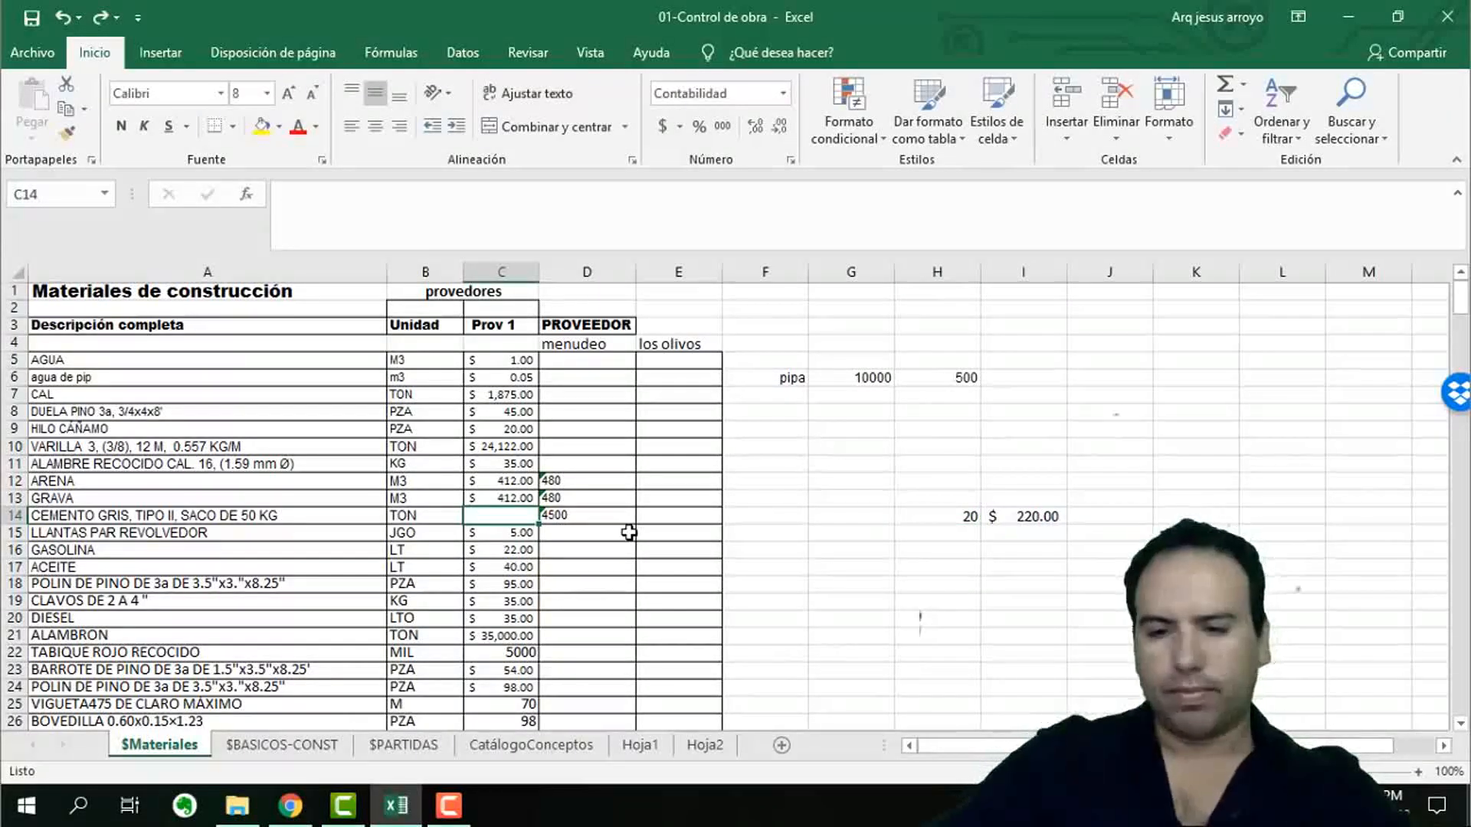
pyautogui.write('+')
pyautogui.click(958, 516)
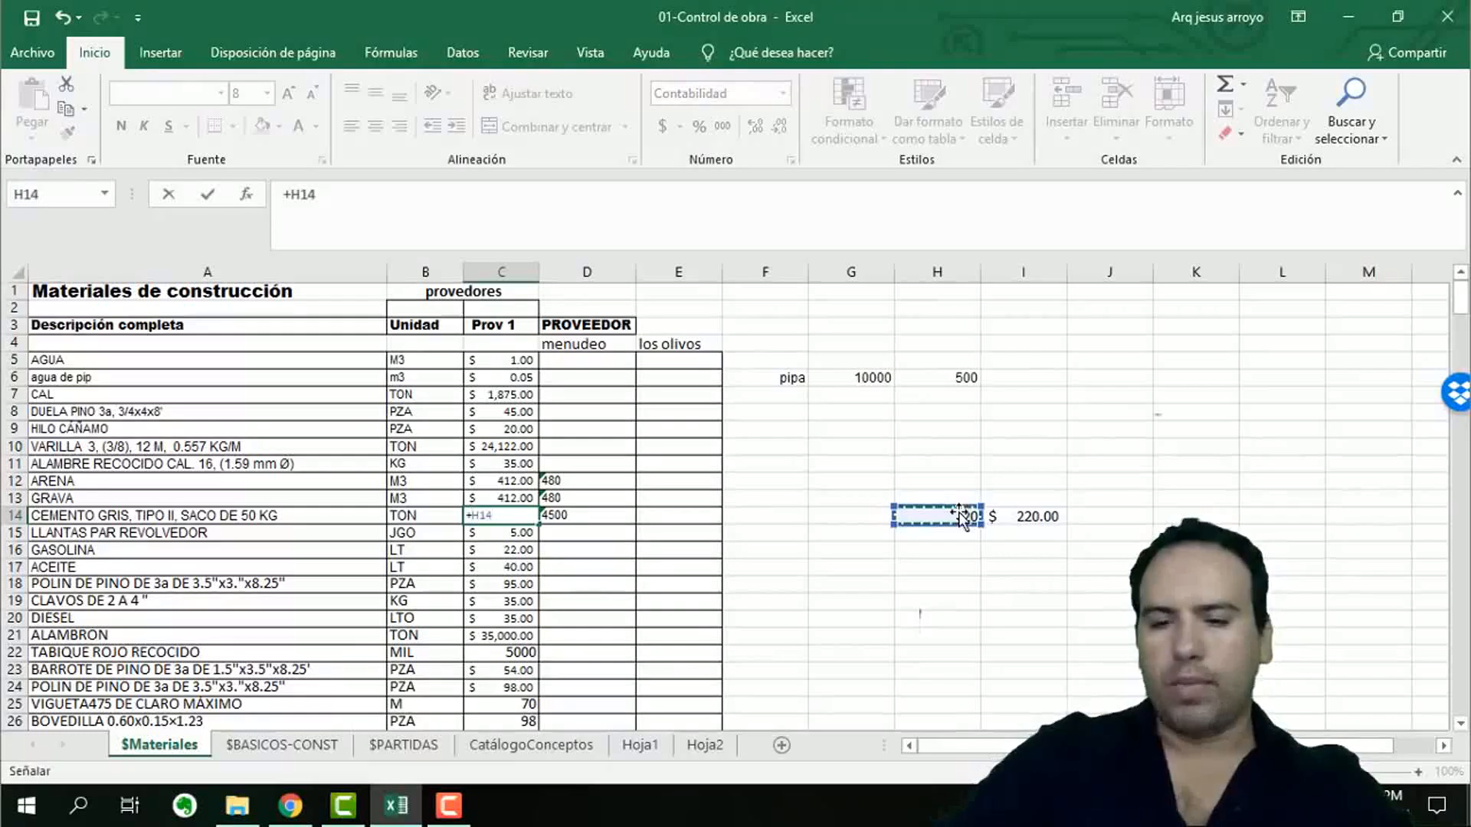
pyautogui.write('*')
pyautogui.click(1023, 517)
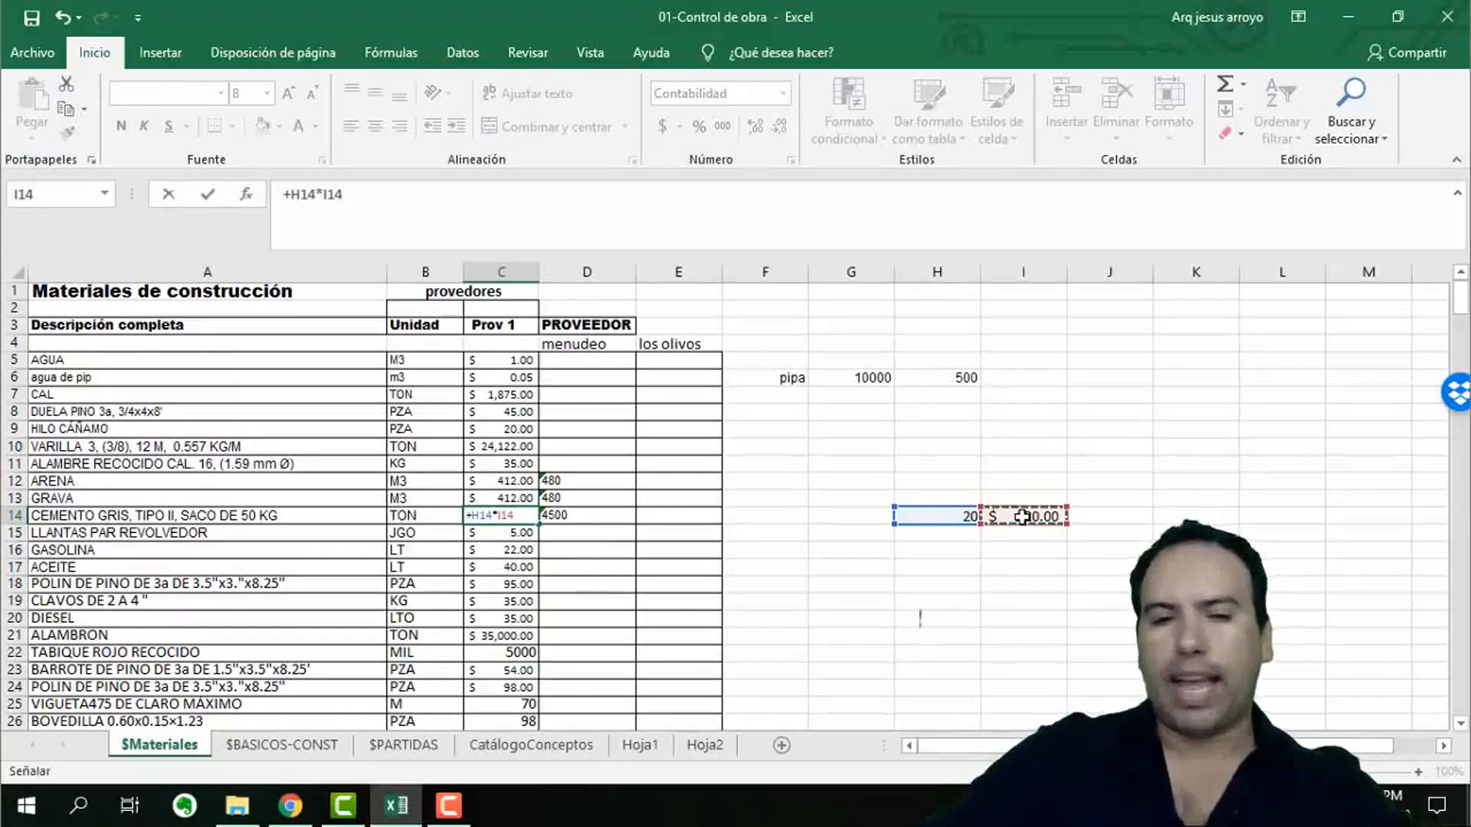
pyautogui.press('Return')
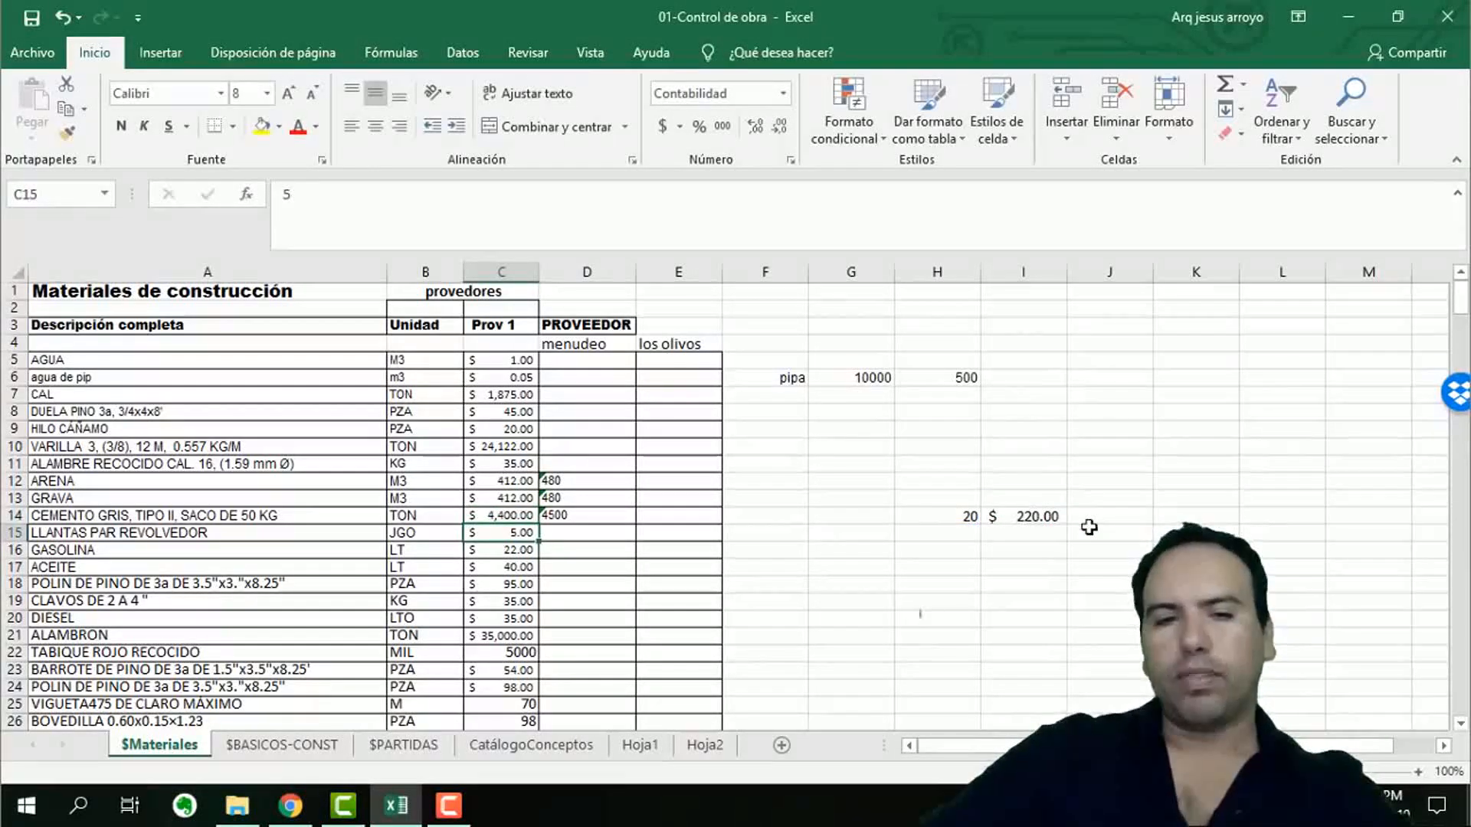
# Replace the cement price formula in C14 with the fixed value 4400 and clear the sacks-per-ton calculation in H14.
pyautogui.click(509, 516)
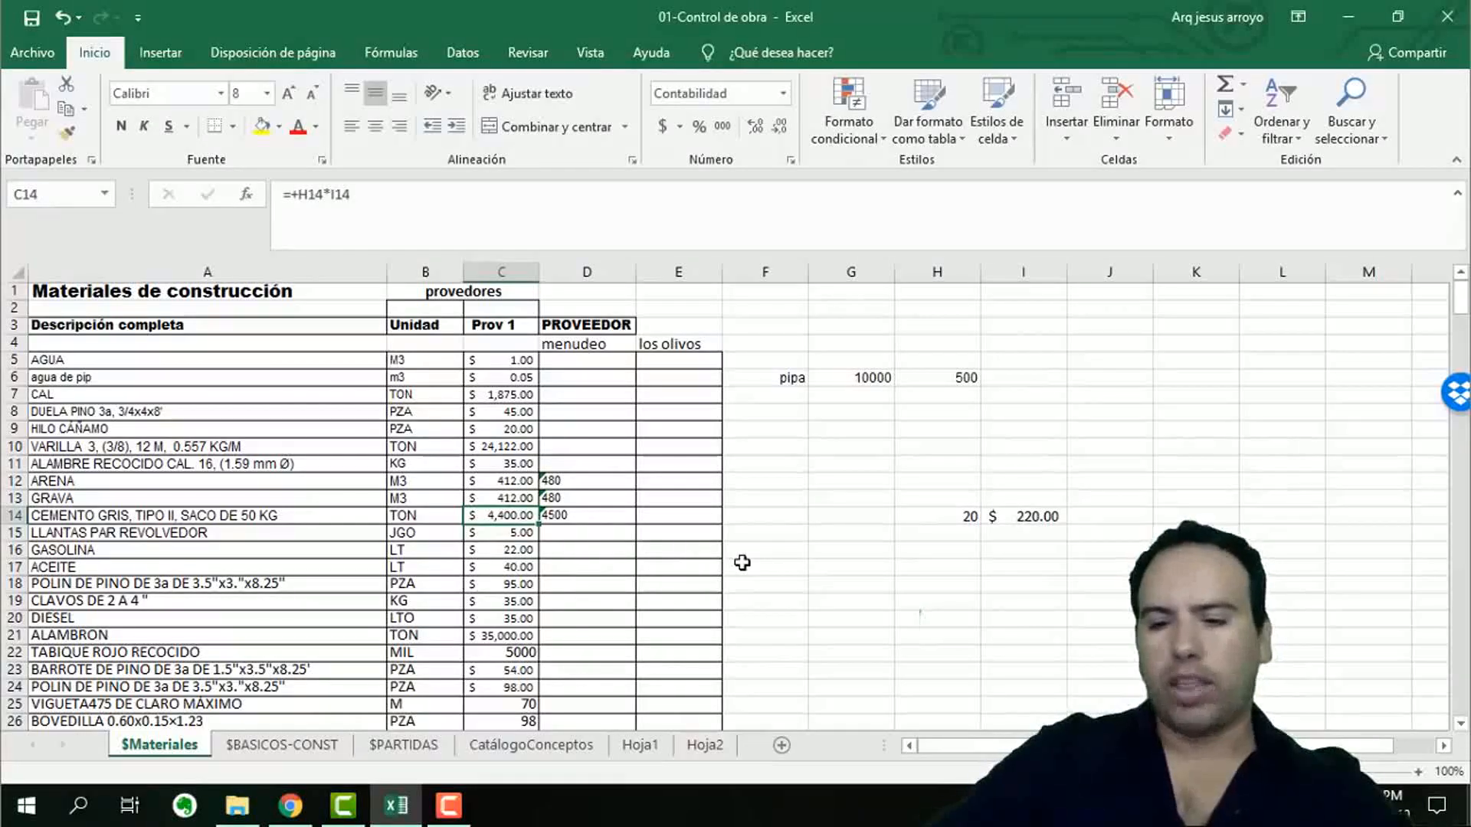
pyautogui.write('4400')
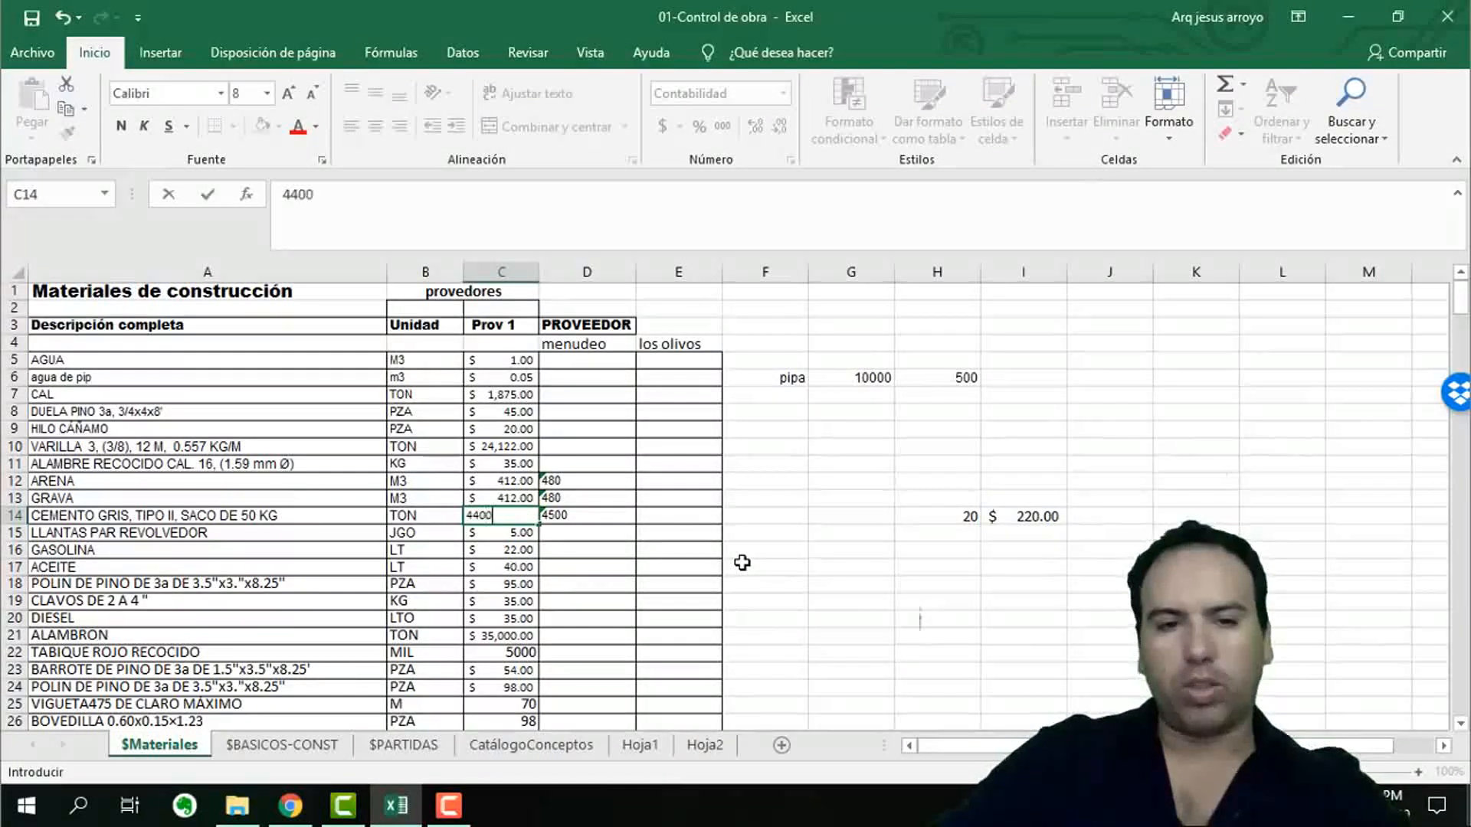
pyautogui.press('Return')
pyautogui.moveTo(967, 516); pyautogui.dragTo(1058, 520)
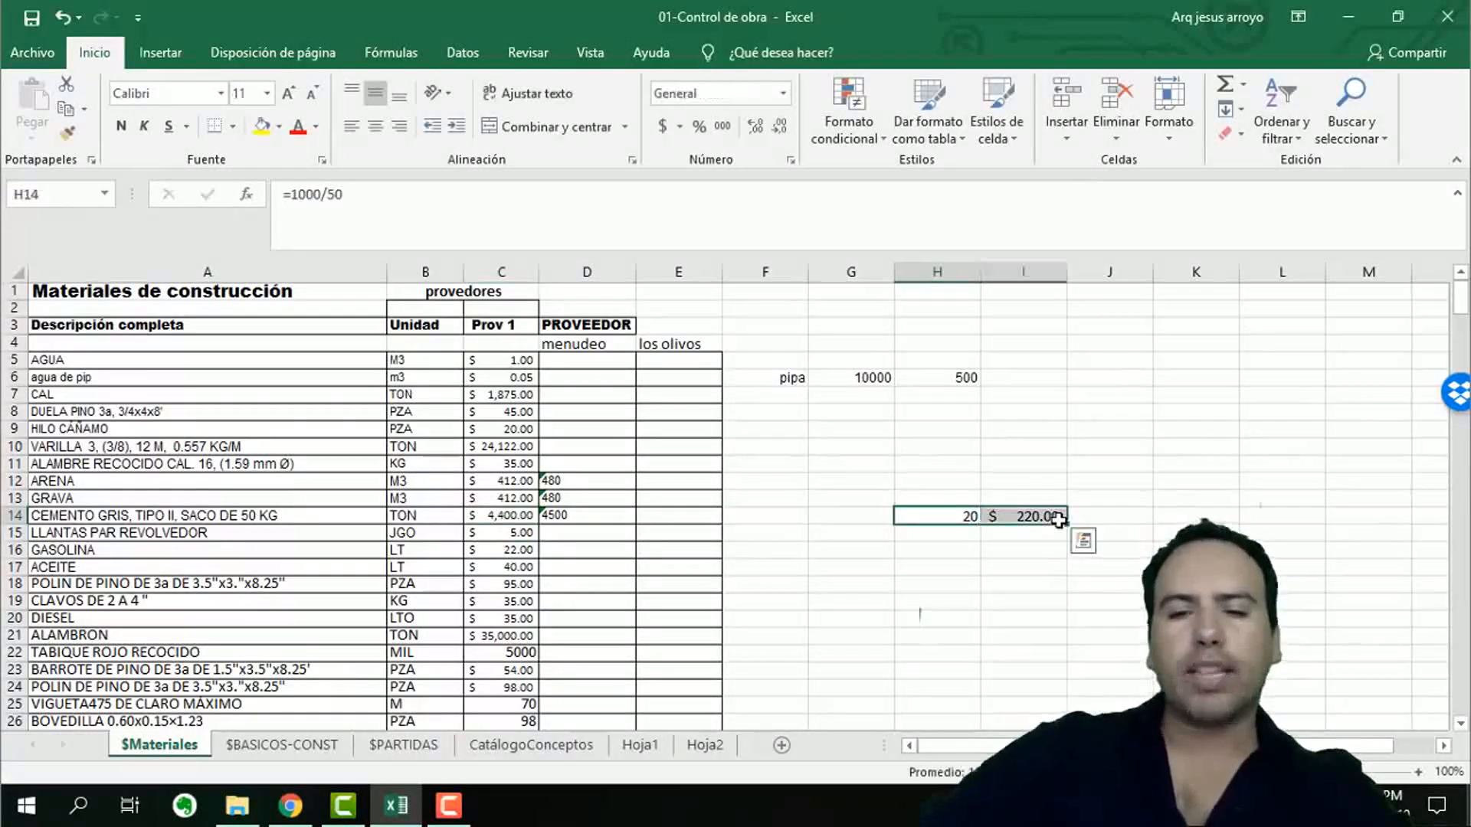
pyautogui.press('BackSpace')
pyautogui.press('Return')
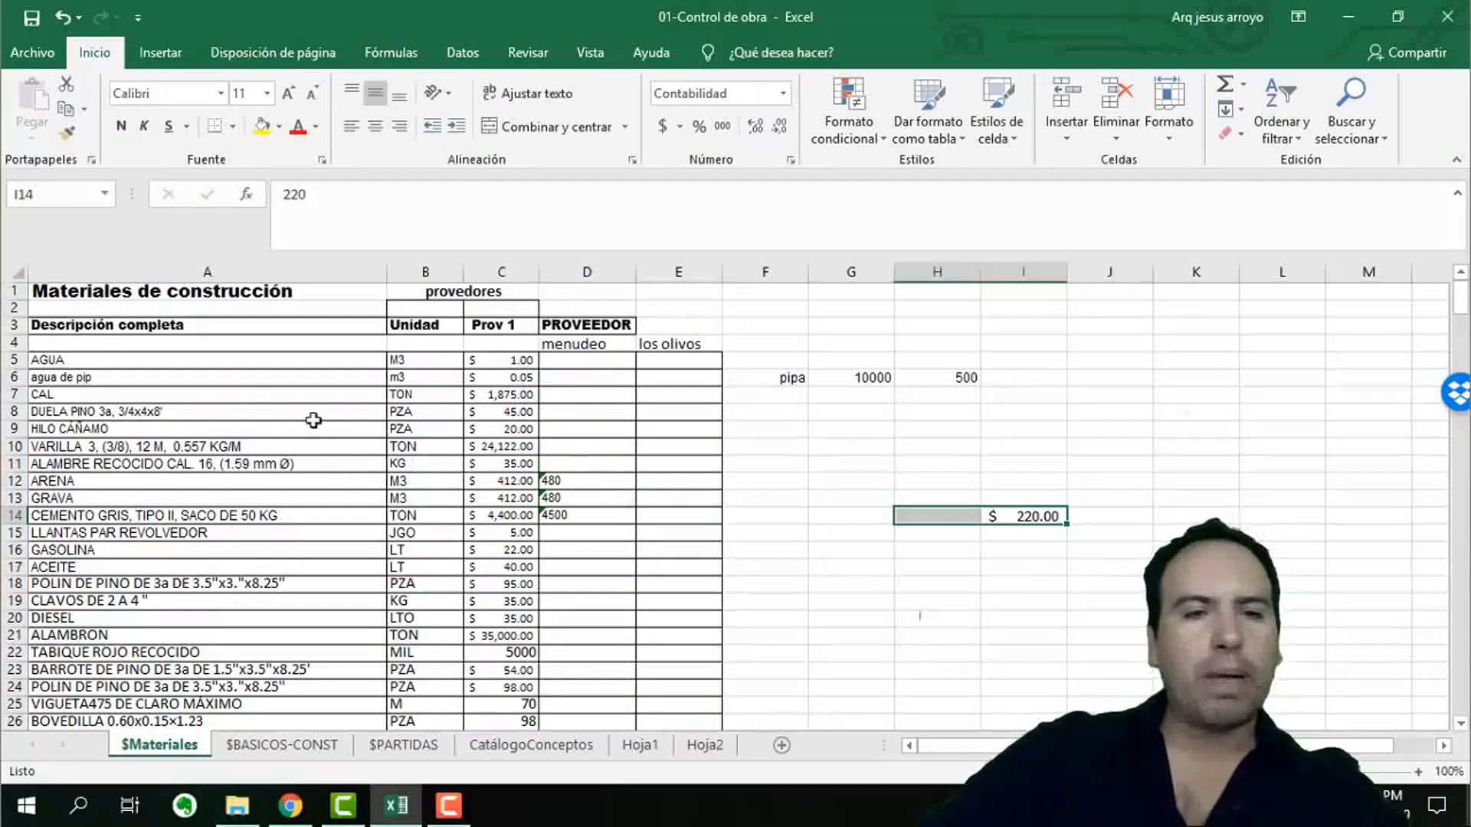
# Set the water tanker (pipa) price in H6 to 1500.
pyautogui.click(471, 361)
pyautogui.click(500, 377)
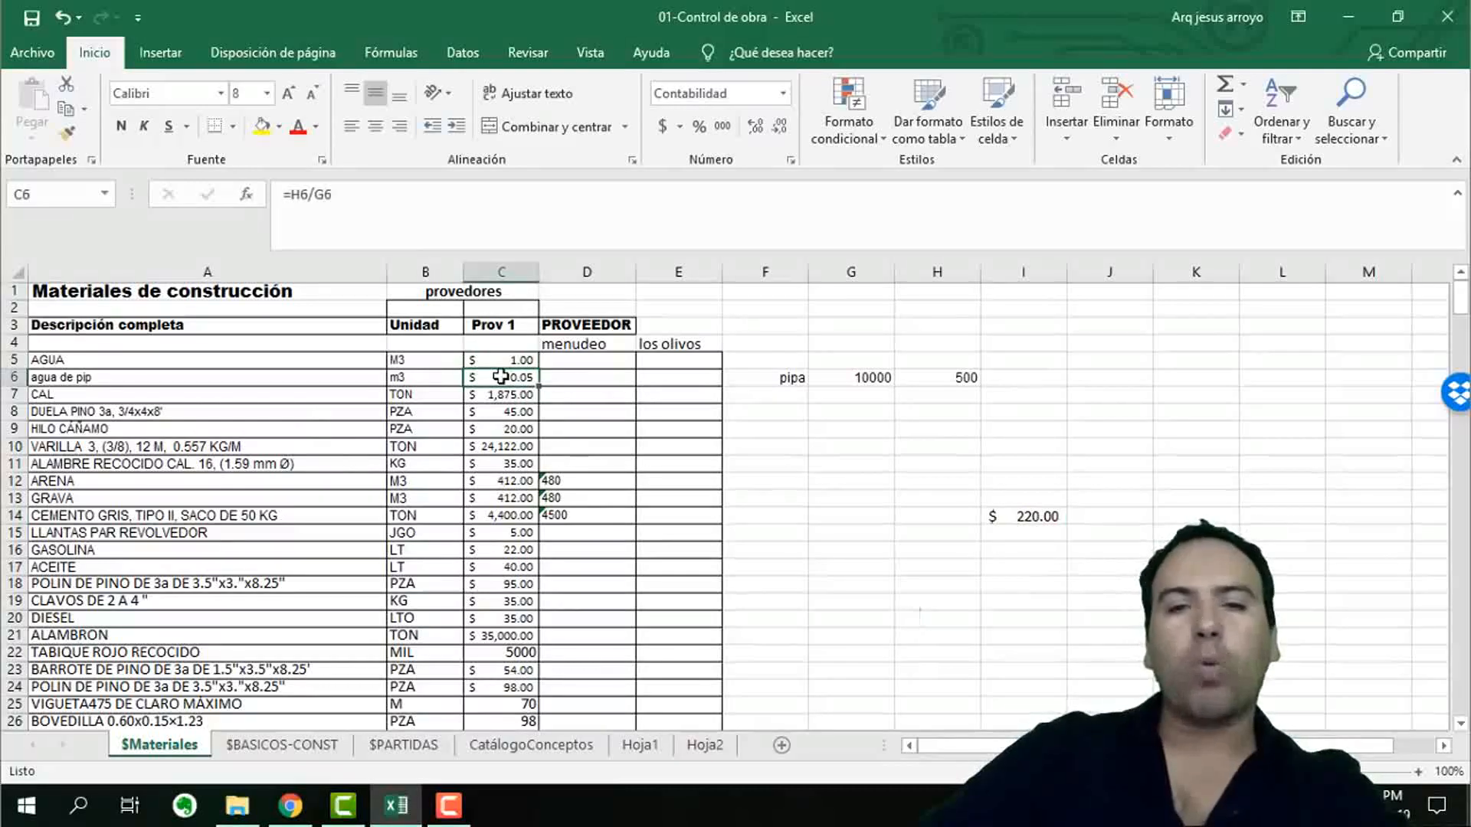
pyautogui.click(778, 377)
pyautogui.click(850, 378)
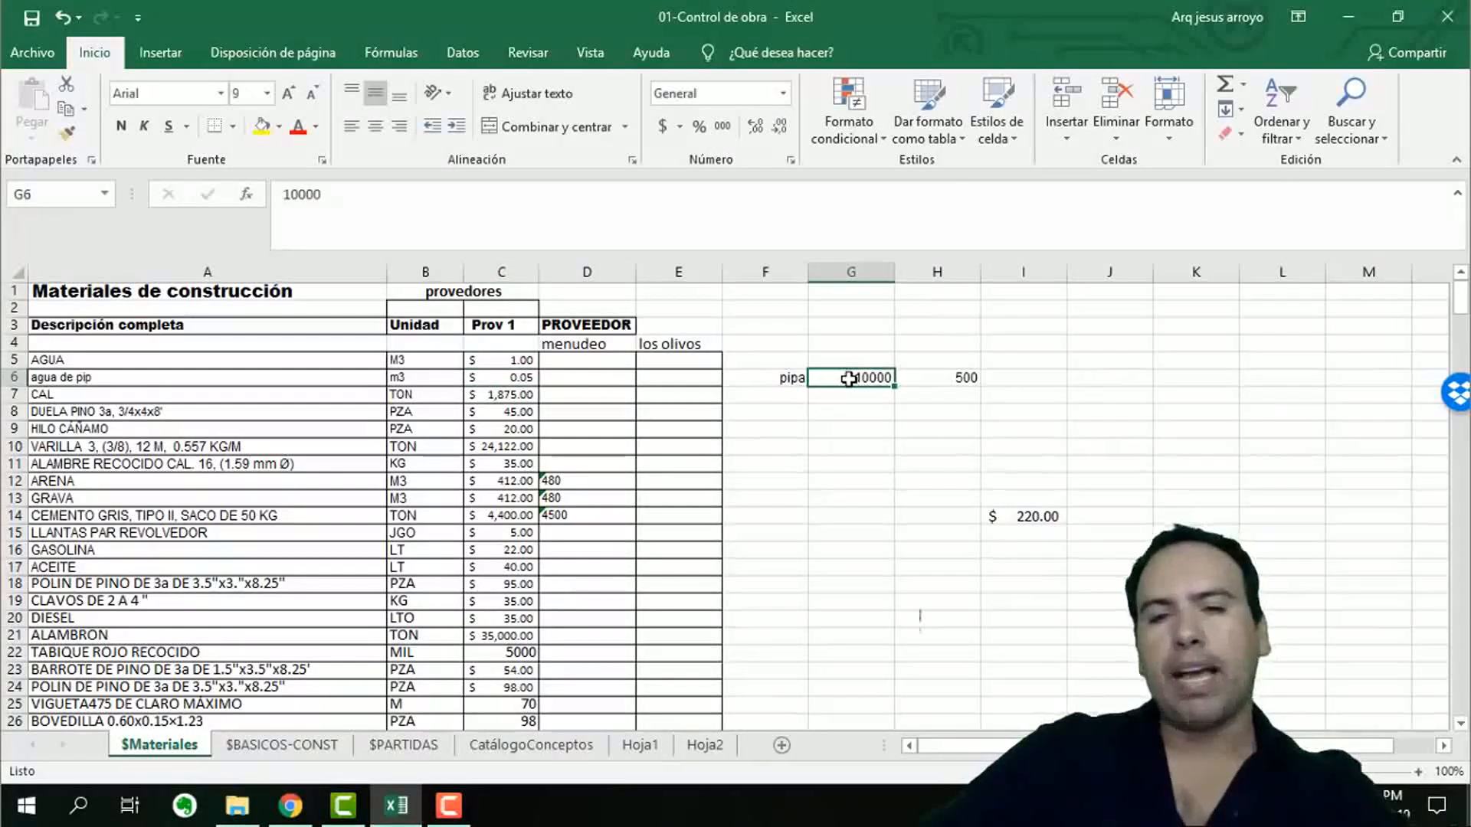
pyautogui.click(938, 378)
pyautogui.write('1500')
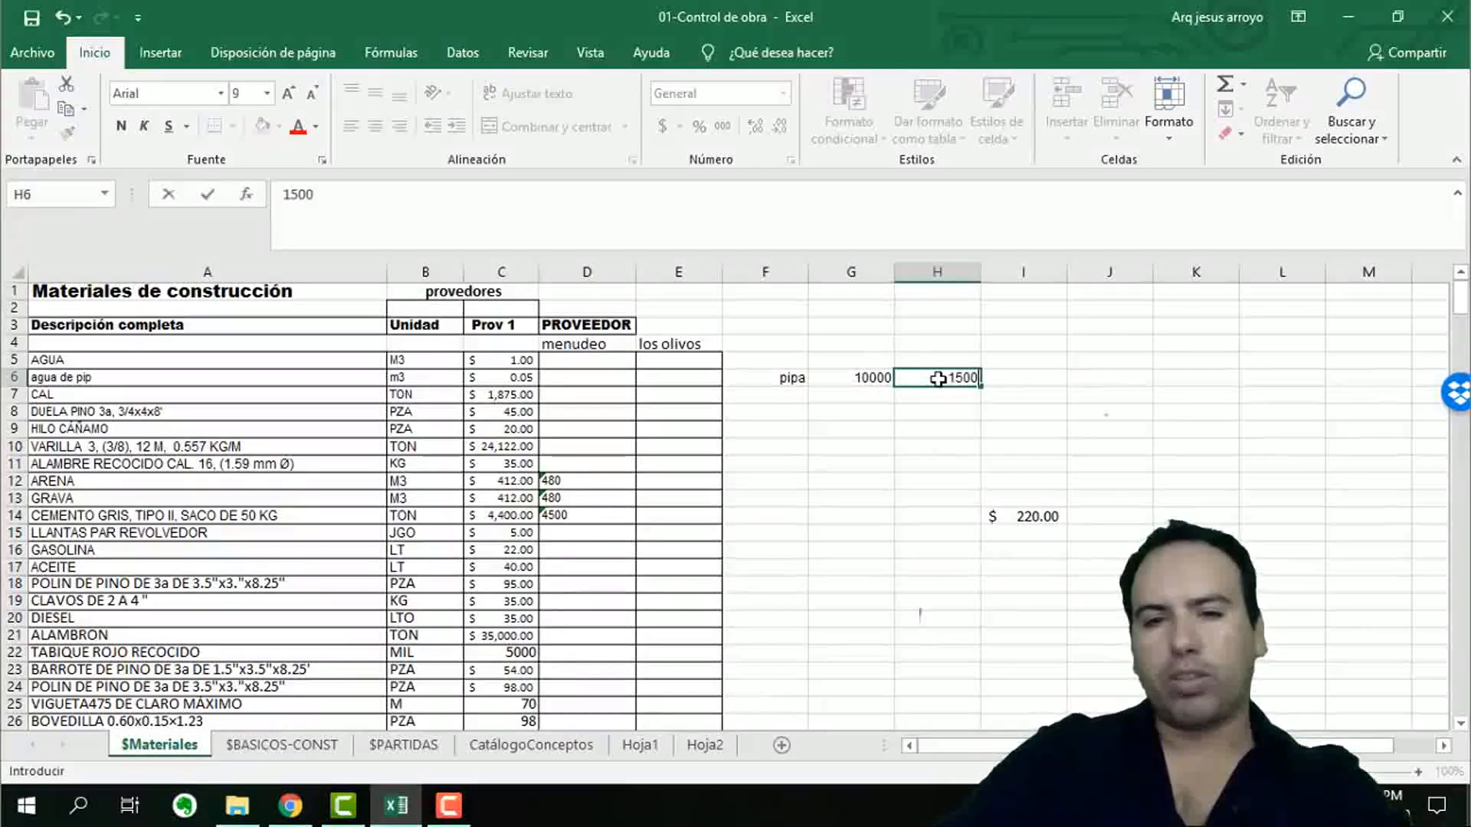
pyautogui.press('Return')
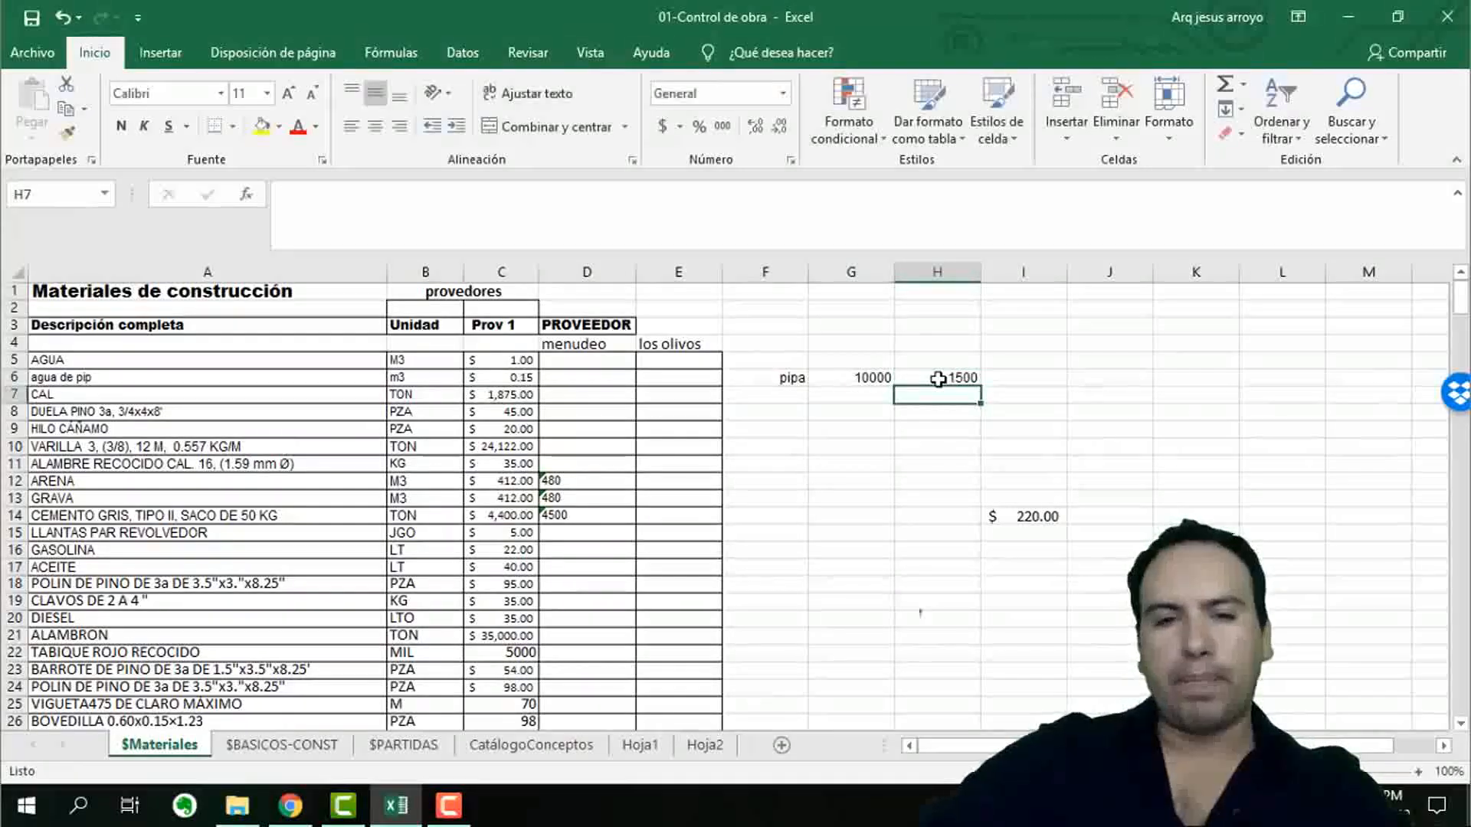
# Check the agua de pip price formula in C6 and set the tanker volume in G6 to 10 so the price is per cubic metre.
pyautogui.click(518, 374)
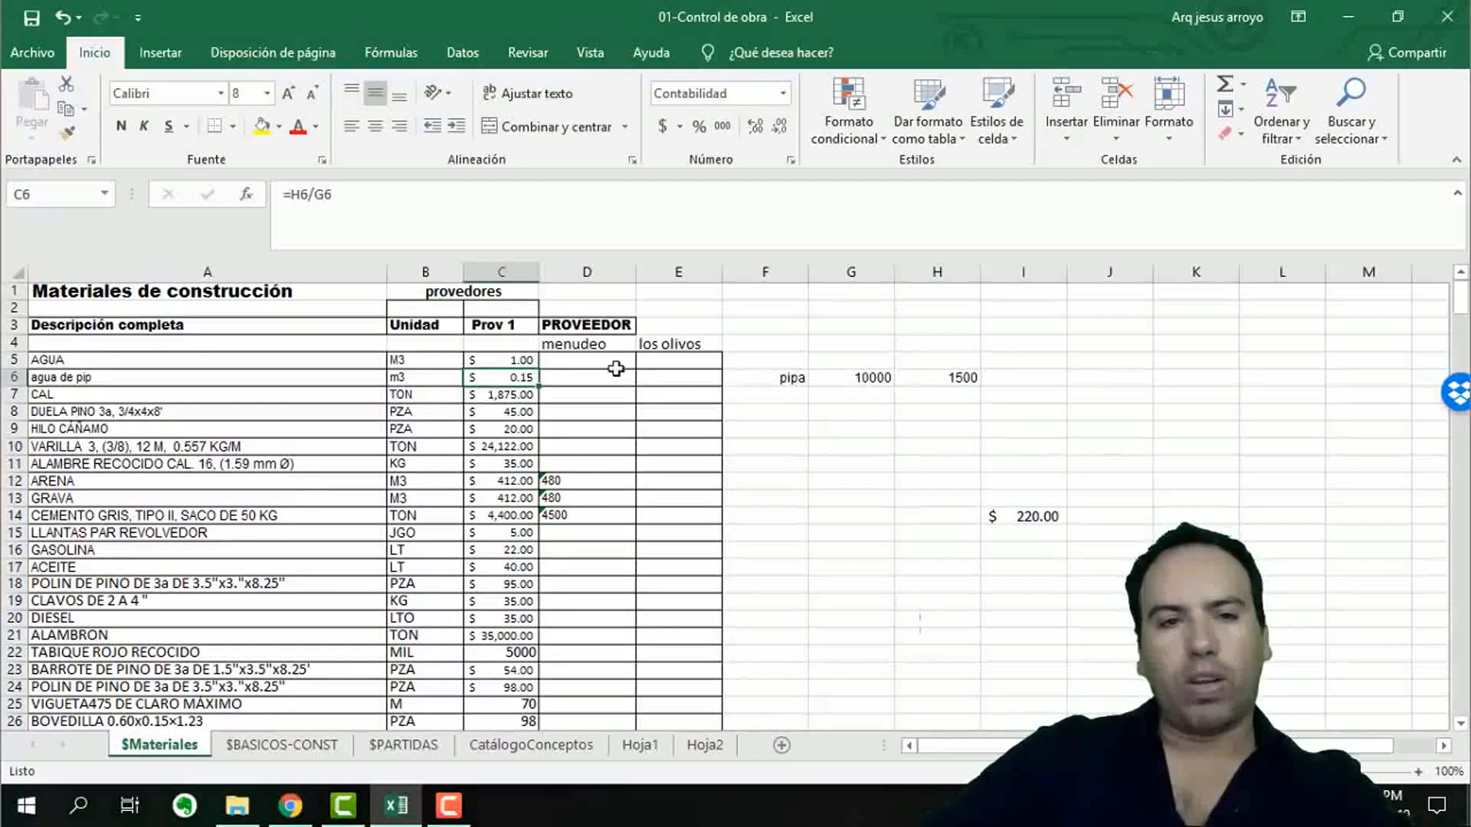
pyautogui.click(433, 209)
pyautogui.click(1008, 433)
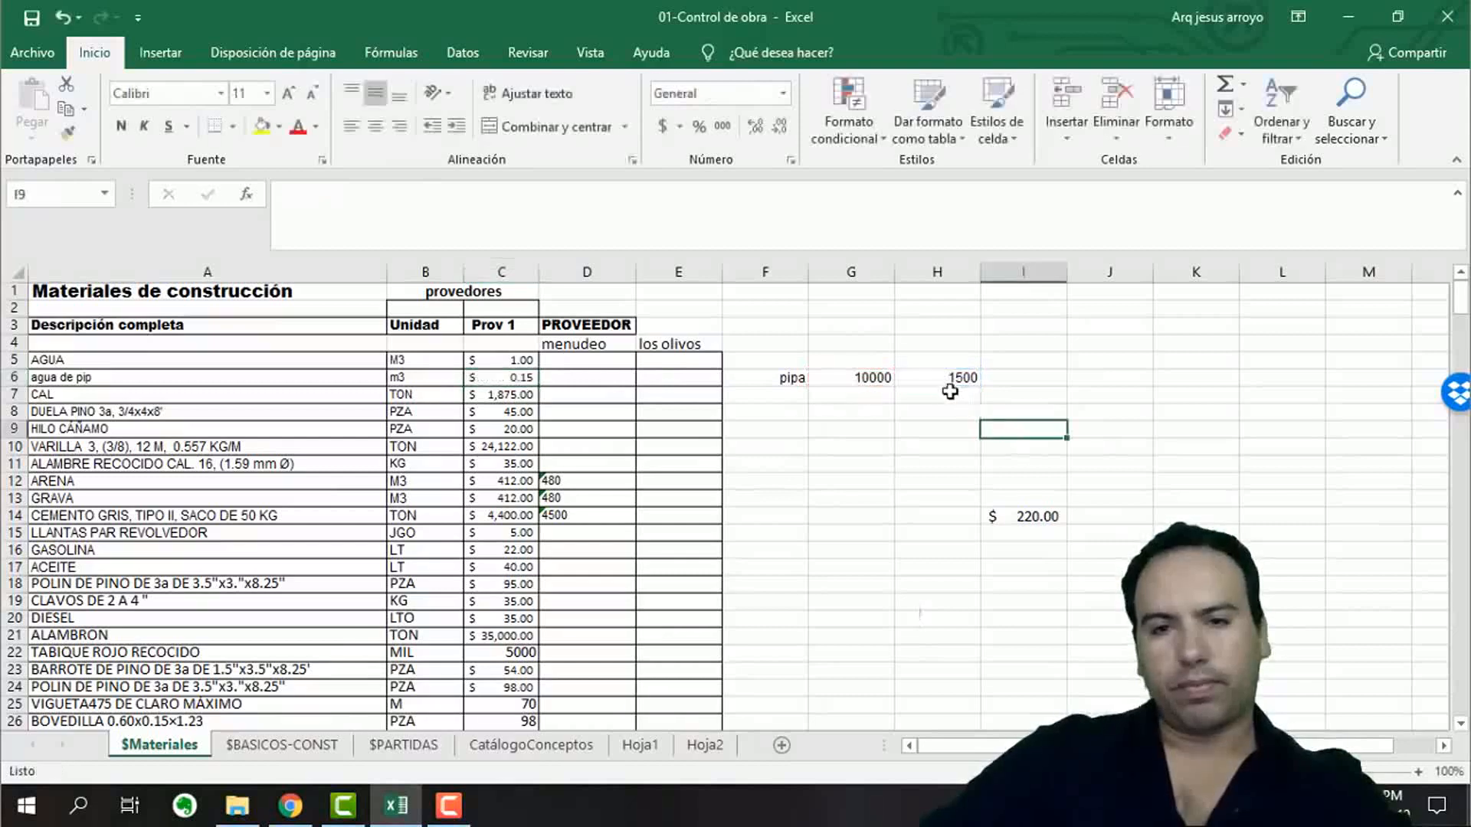
pyautogui.click(926, 376)
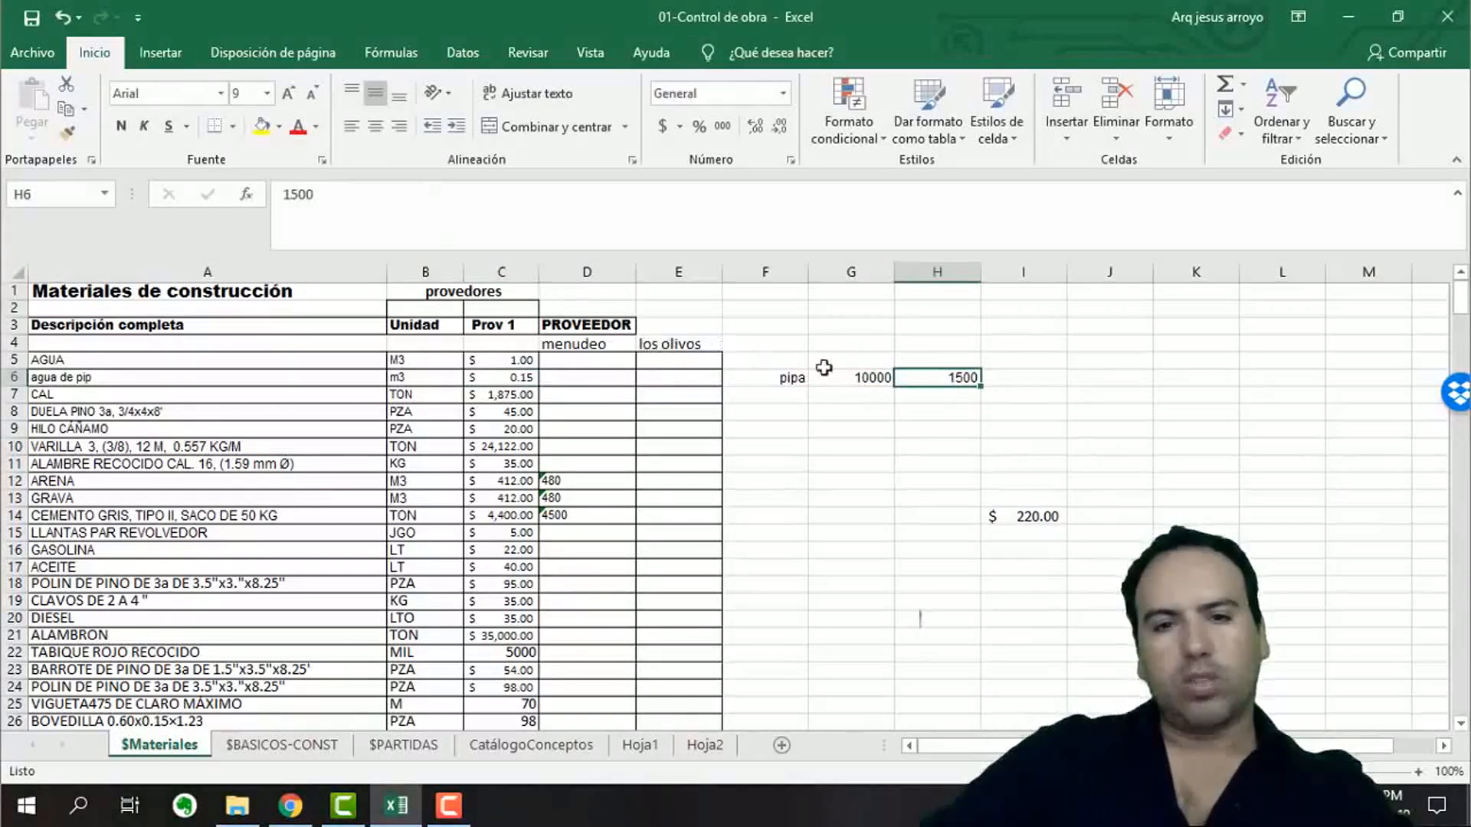
pyautogui.click(854, 381)
pyautogui.click(417, 200)
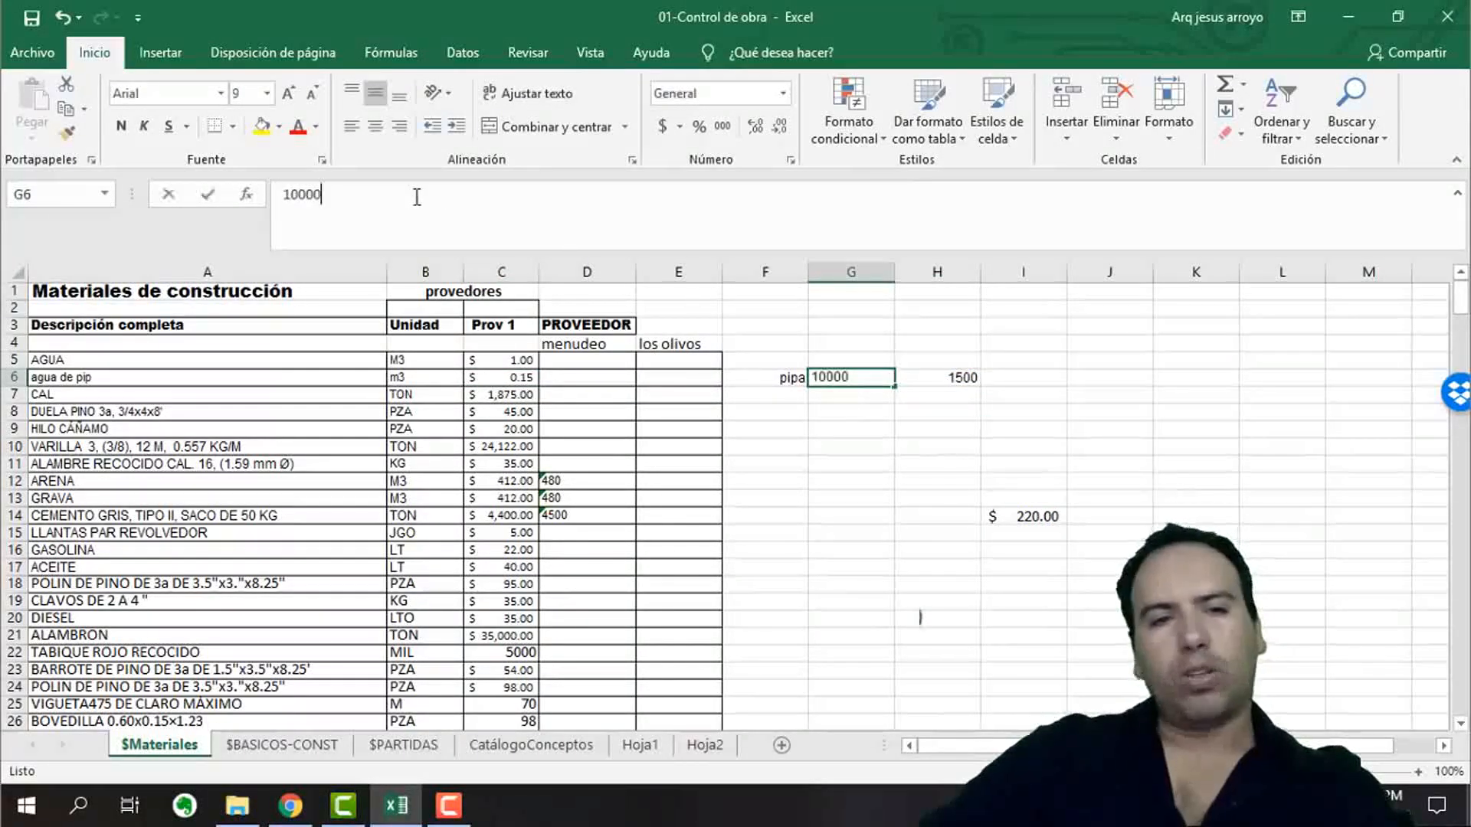
pyautogui.moveTo(416, 201); pyautogui.dragTo(13, 153)
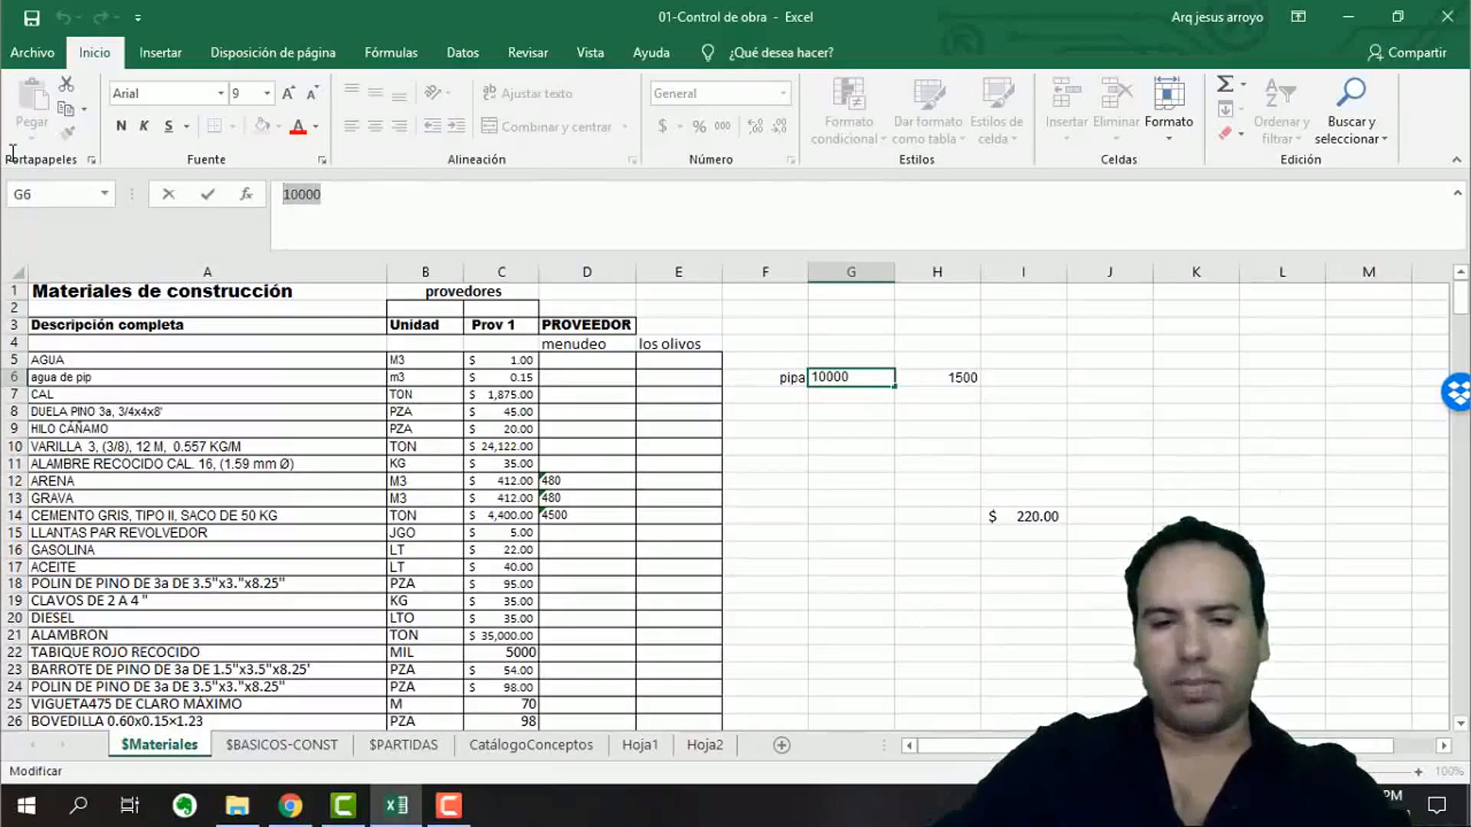
pyautogui.write('10')
pyautogui.press('Return')
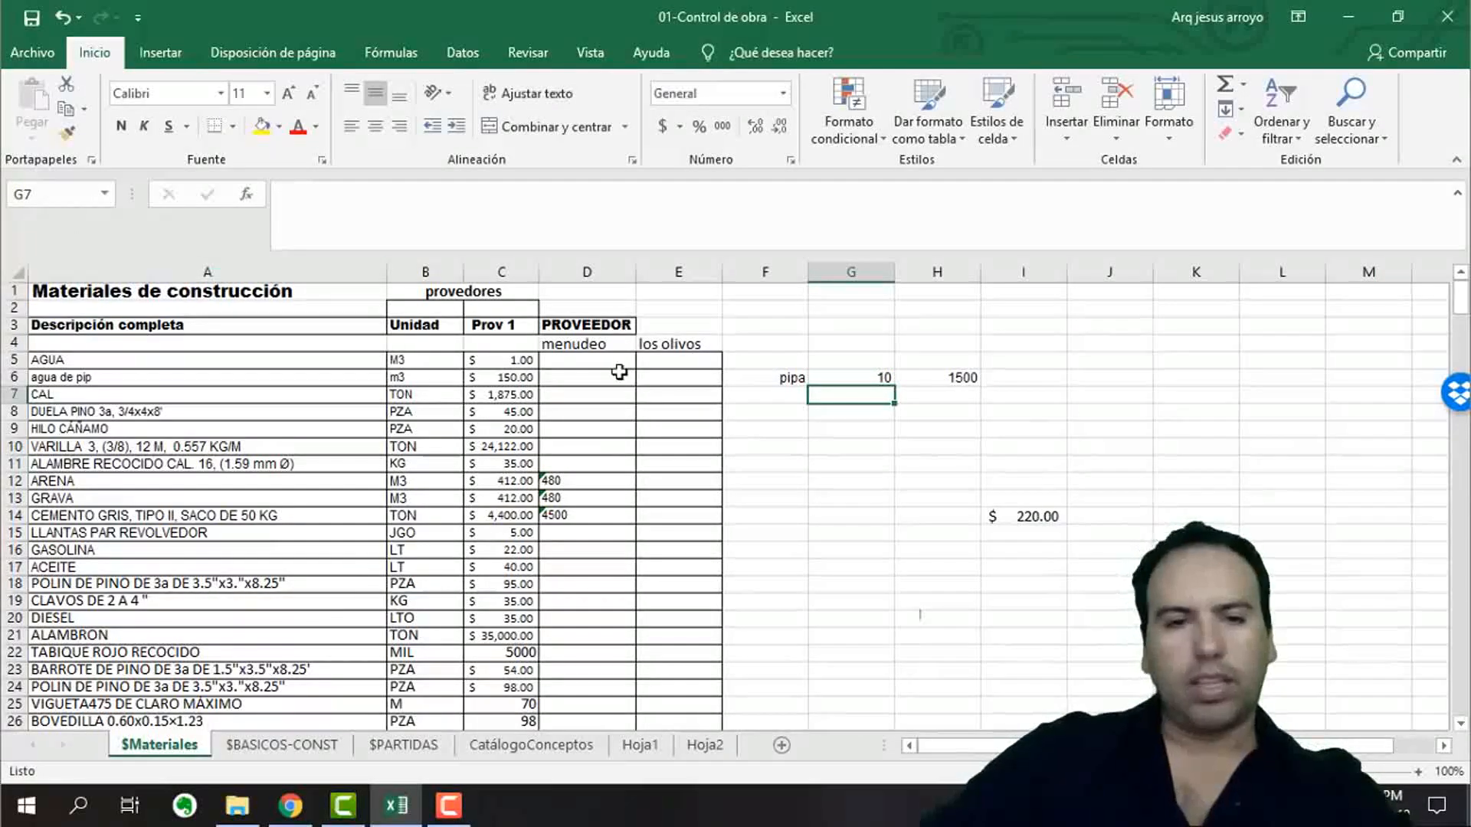
pyautogui.click(525, 377)
pyautogui.click(537, 360)
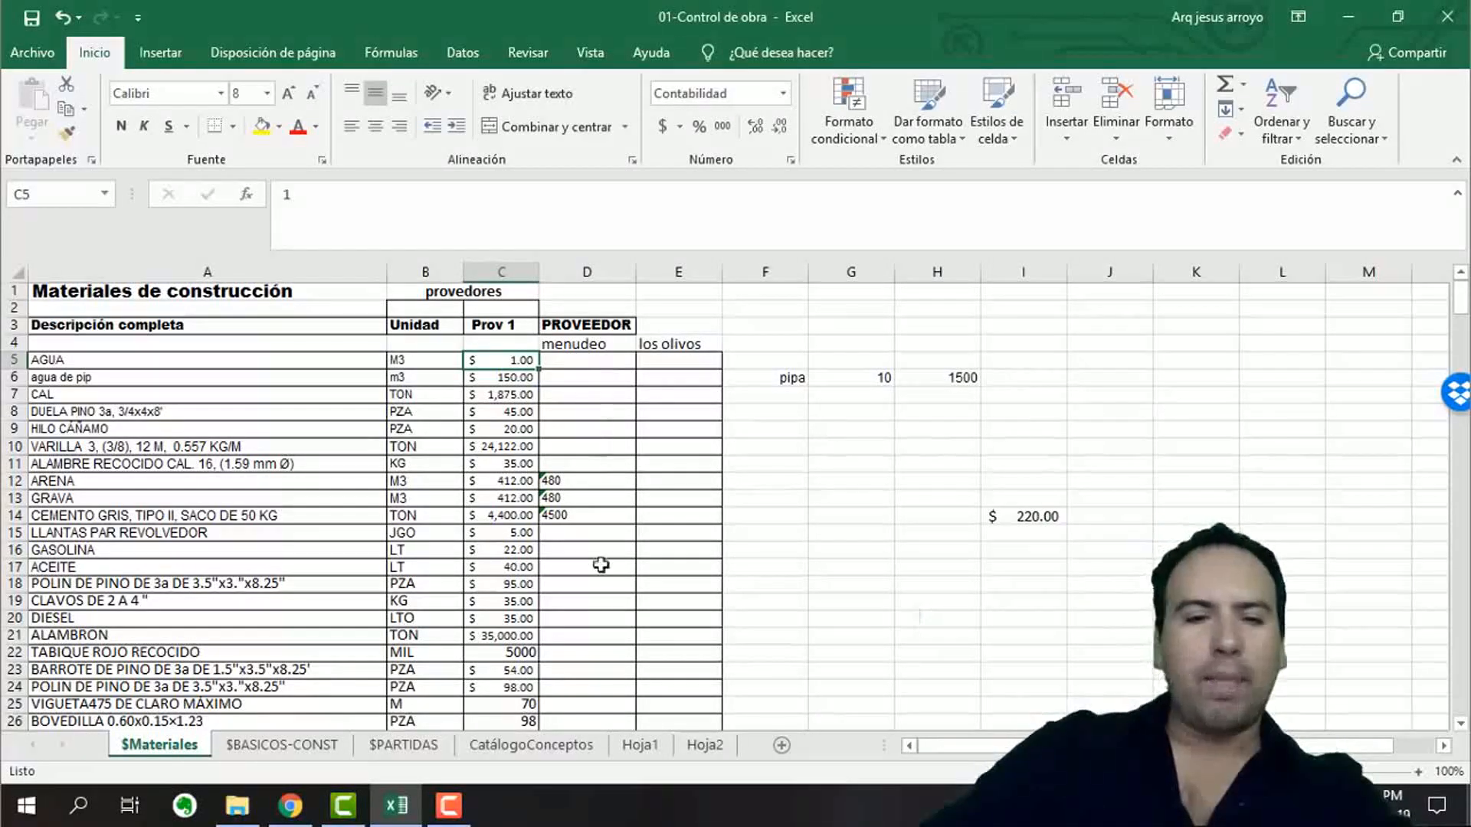
# On the $BASICOS-CONST sheet, link the water cost of the F'c=100 concrete in E118 to the agua de pip price in $Materiales C6.
pyautogui.click(306, 745)
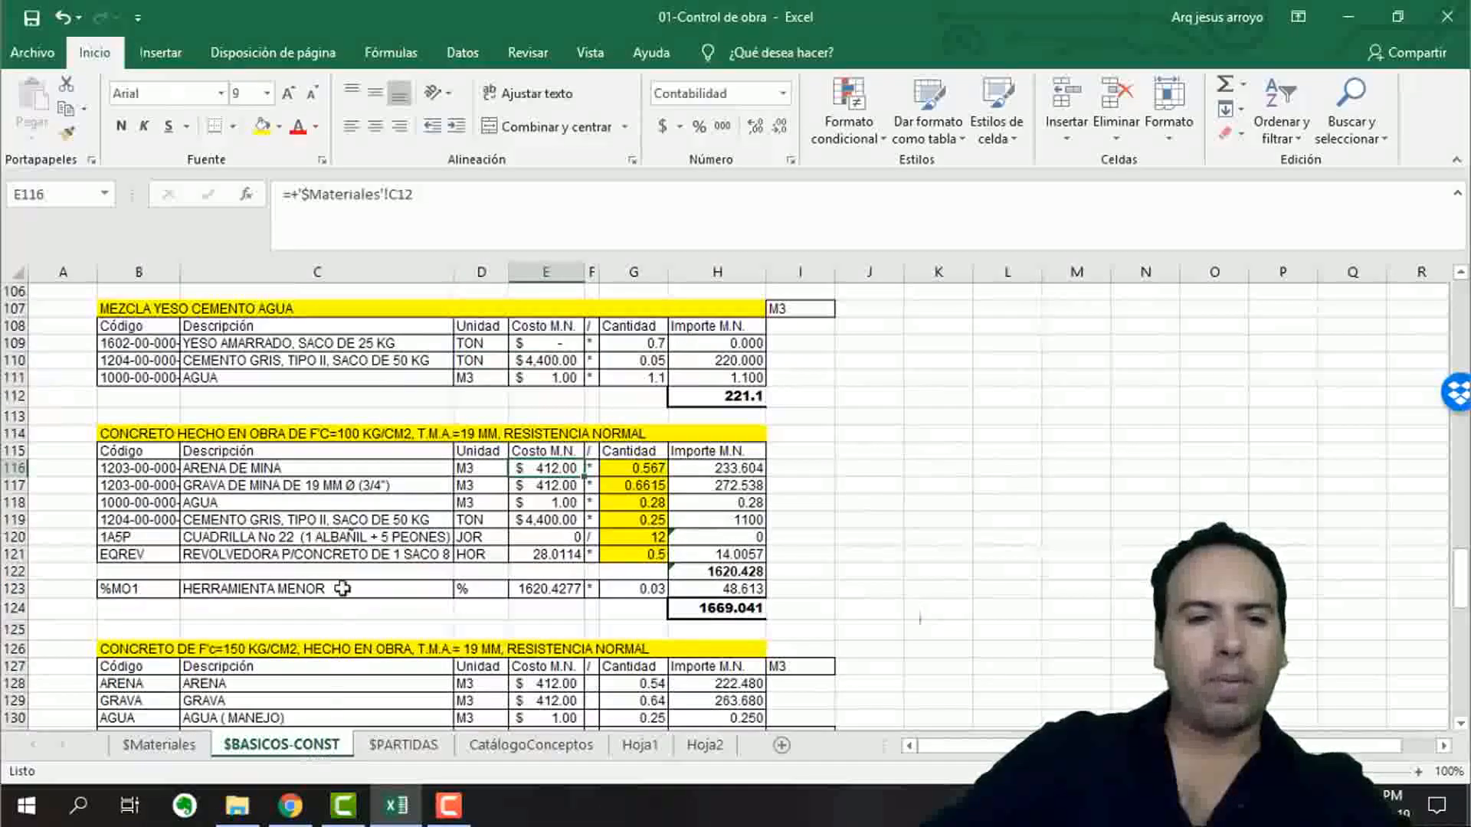
pyautogui.click(218, 504)
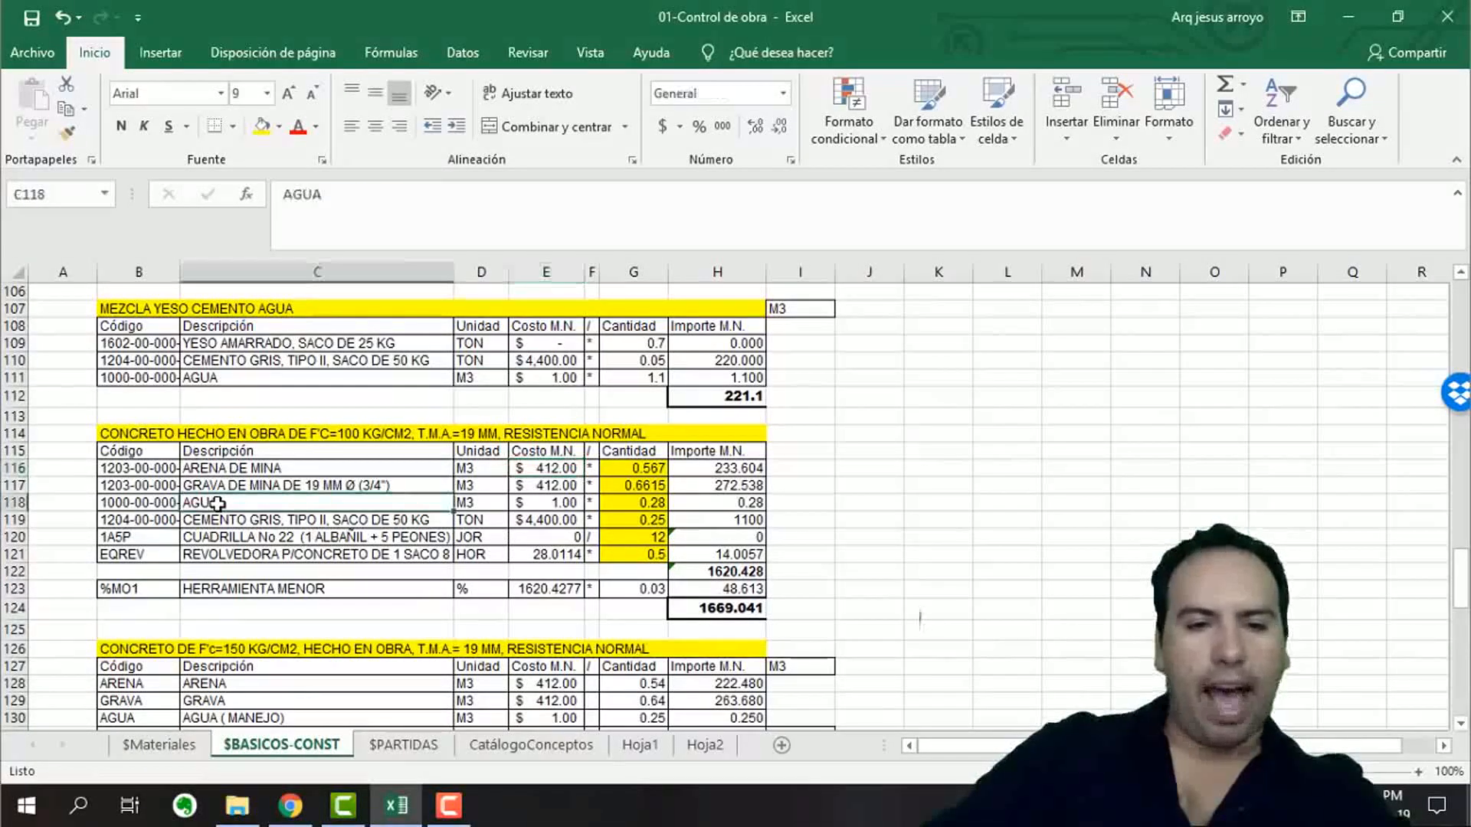
pyautogui.click(544, 503)
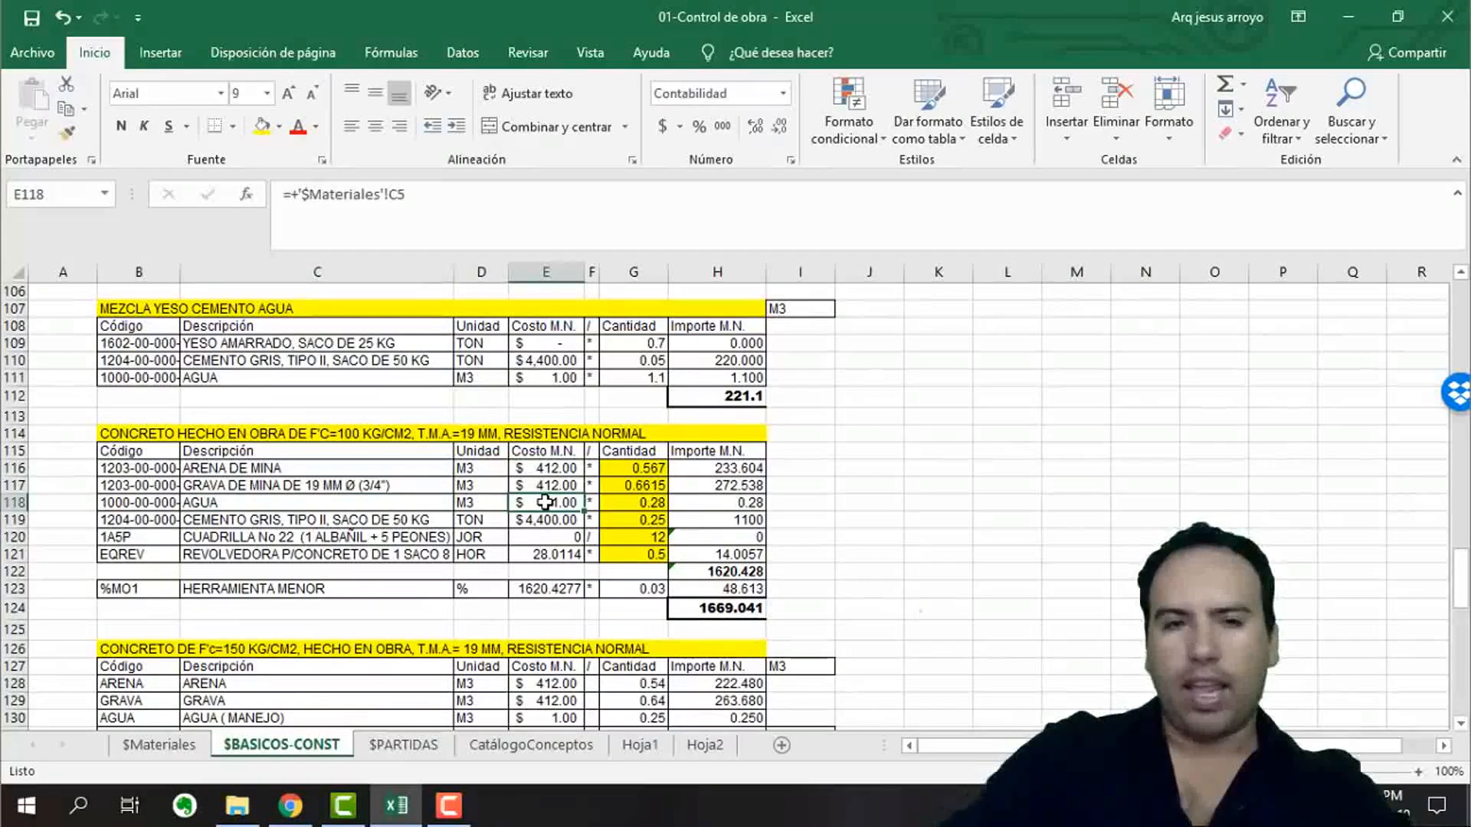
pyautogui.write('+')
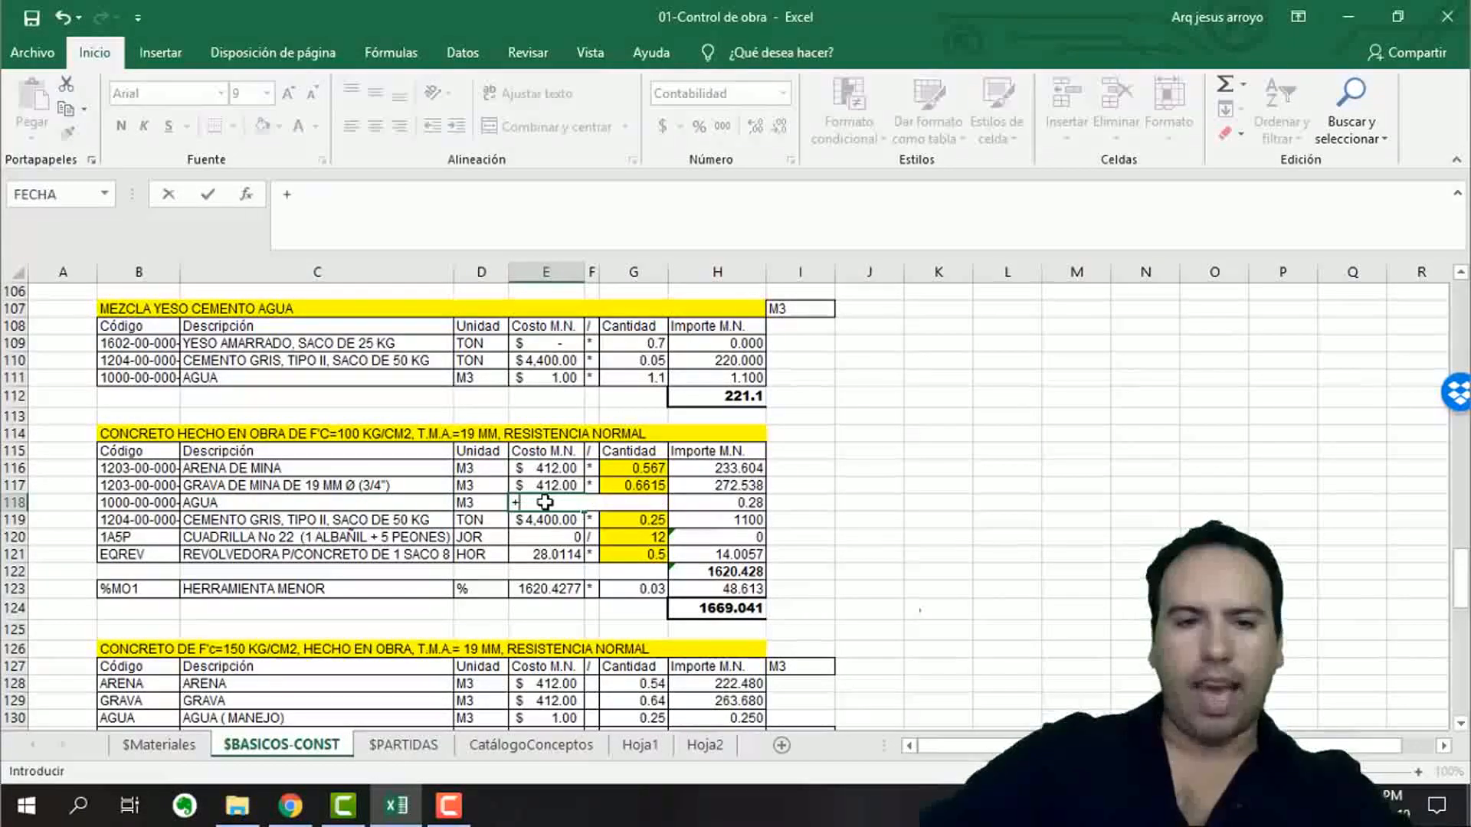
pyautogui.click(170, 747)
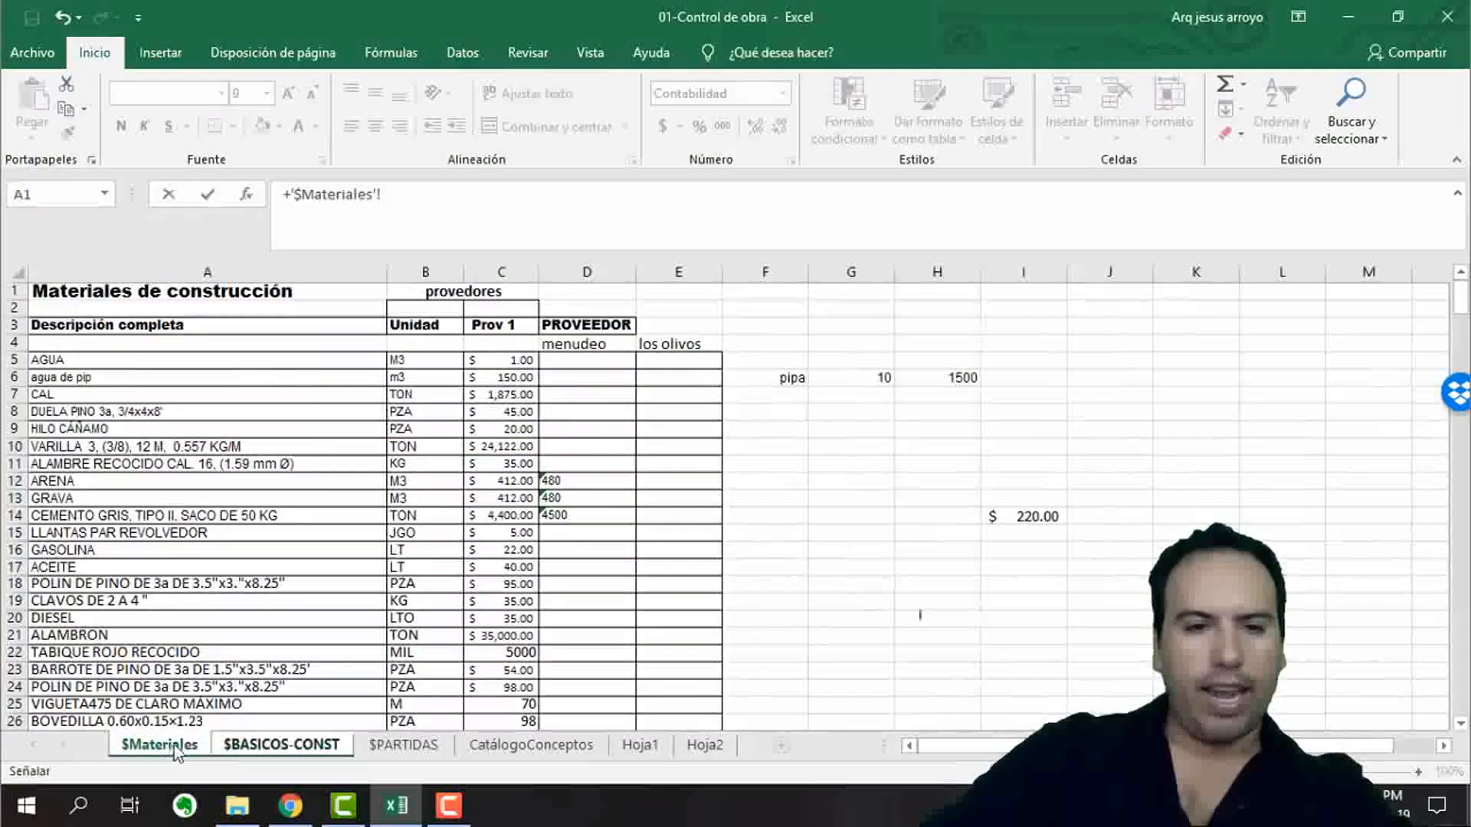
pyautogui.click(500, 378)
pyautogui.press('Return')
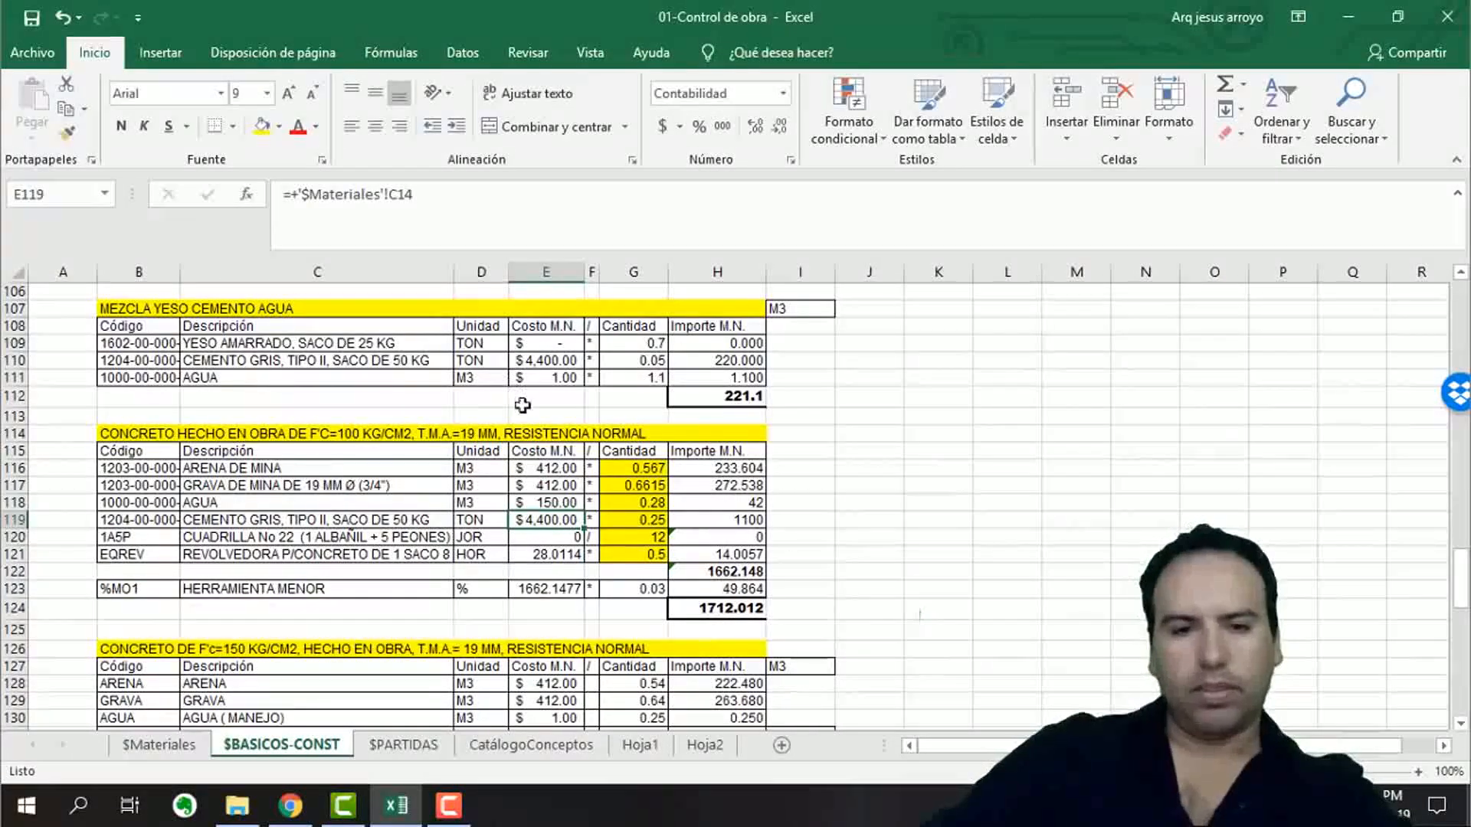
pyautogui.click(729, 605)
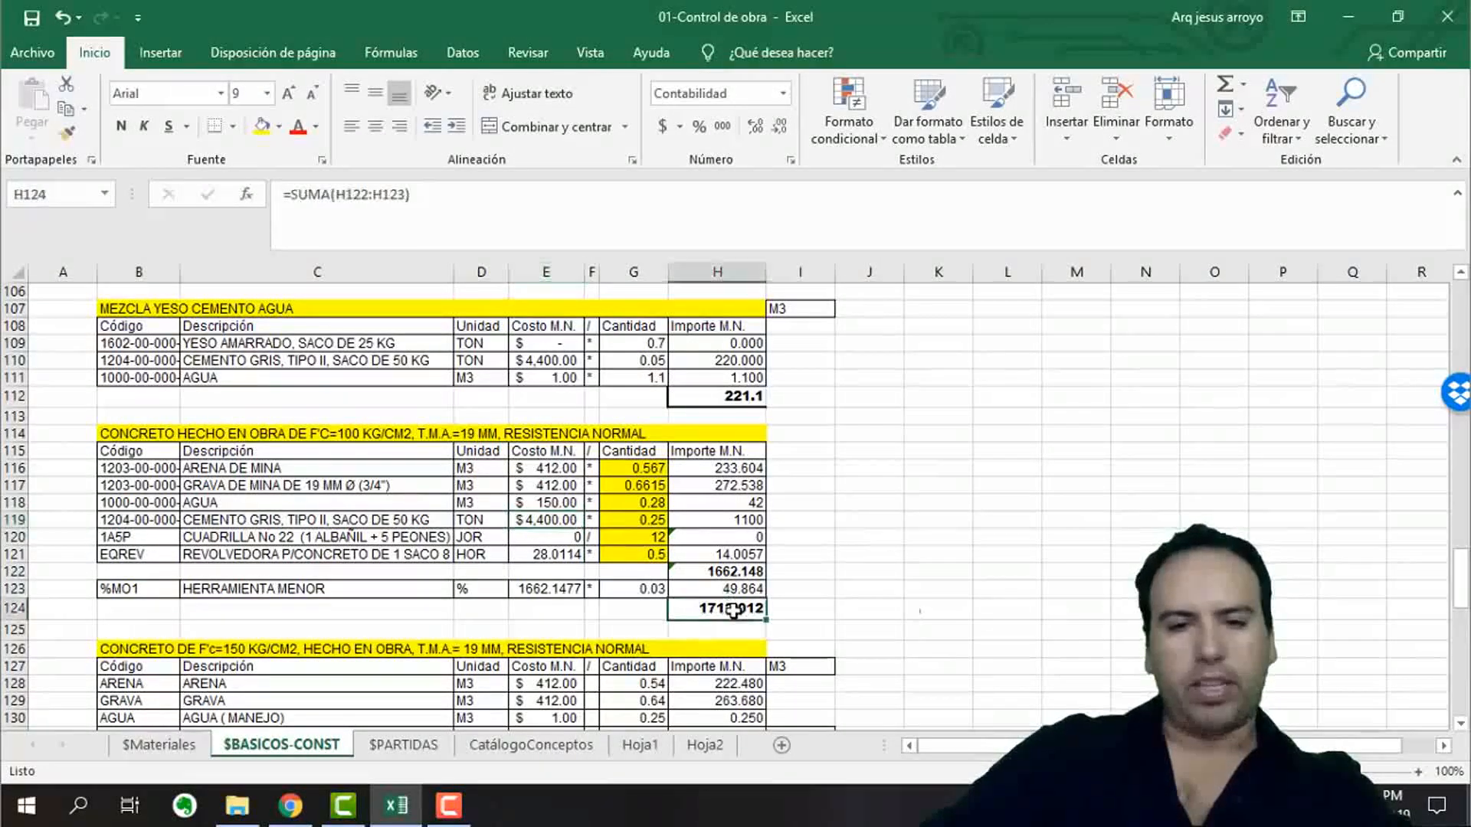
# Undo and redo the new water cost link in E118 to compare the concrete total, ending with the link undone.
pyautogui.hotkey('ctrl', 'z')
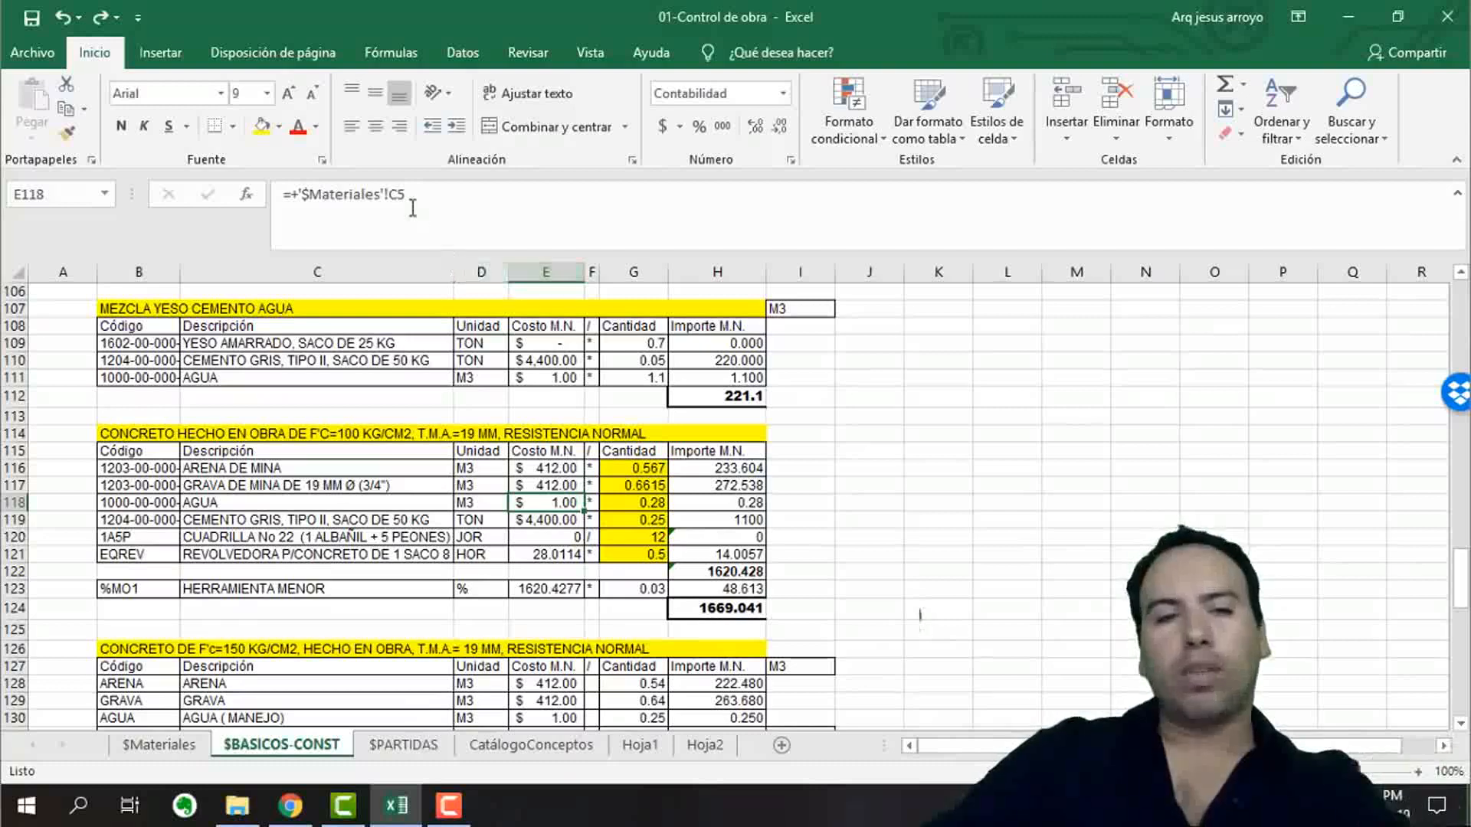
pyautogui.click(103, 20)
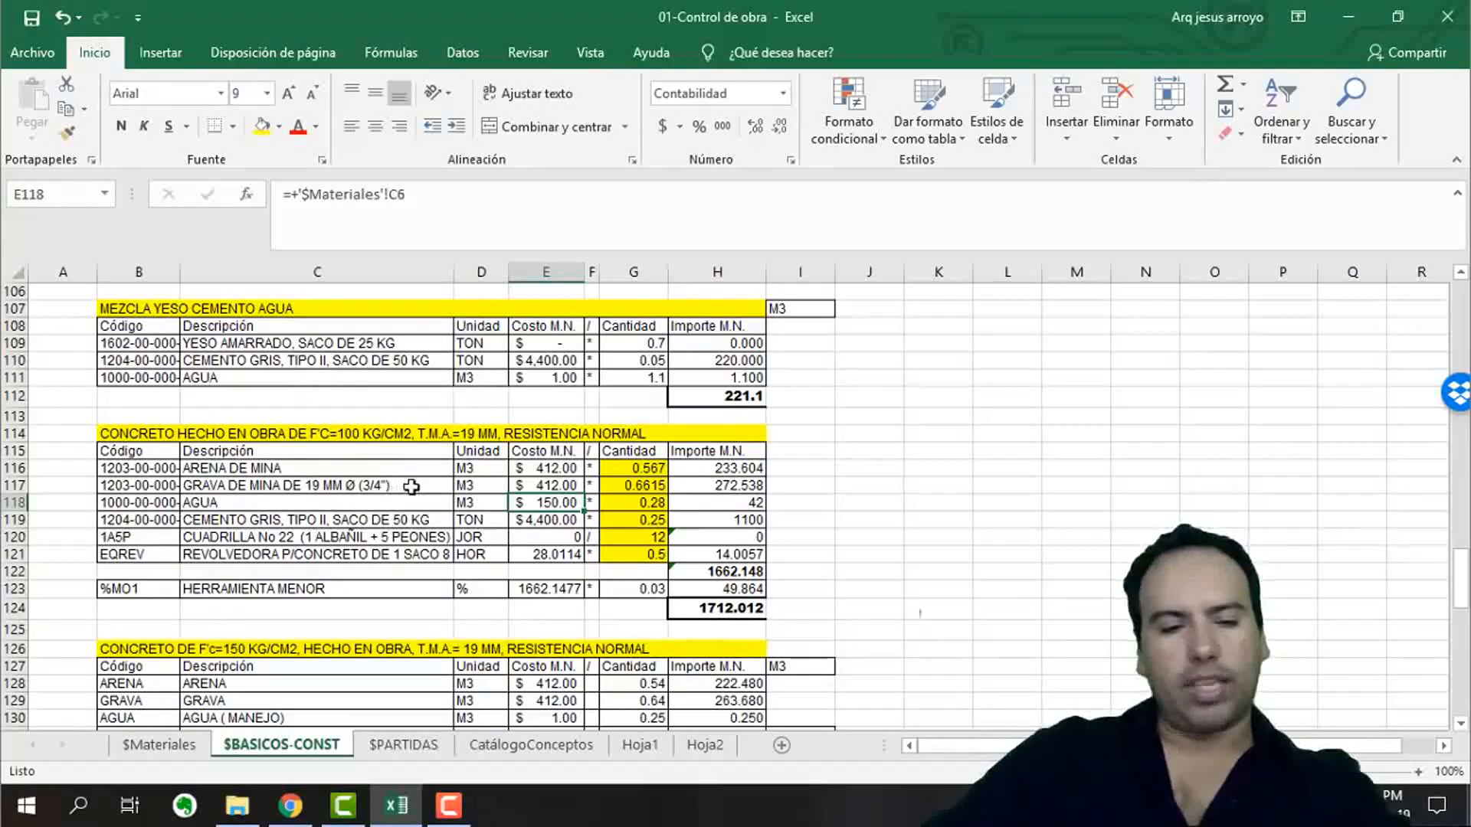
pyautogui.hotkey('ctrl', 'z')
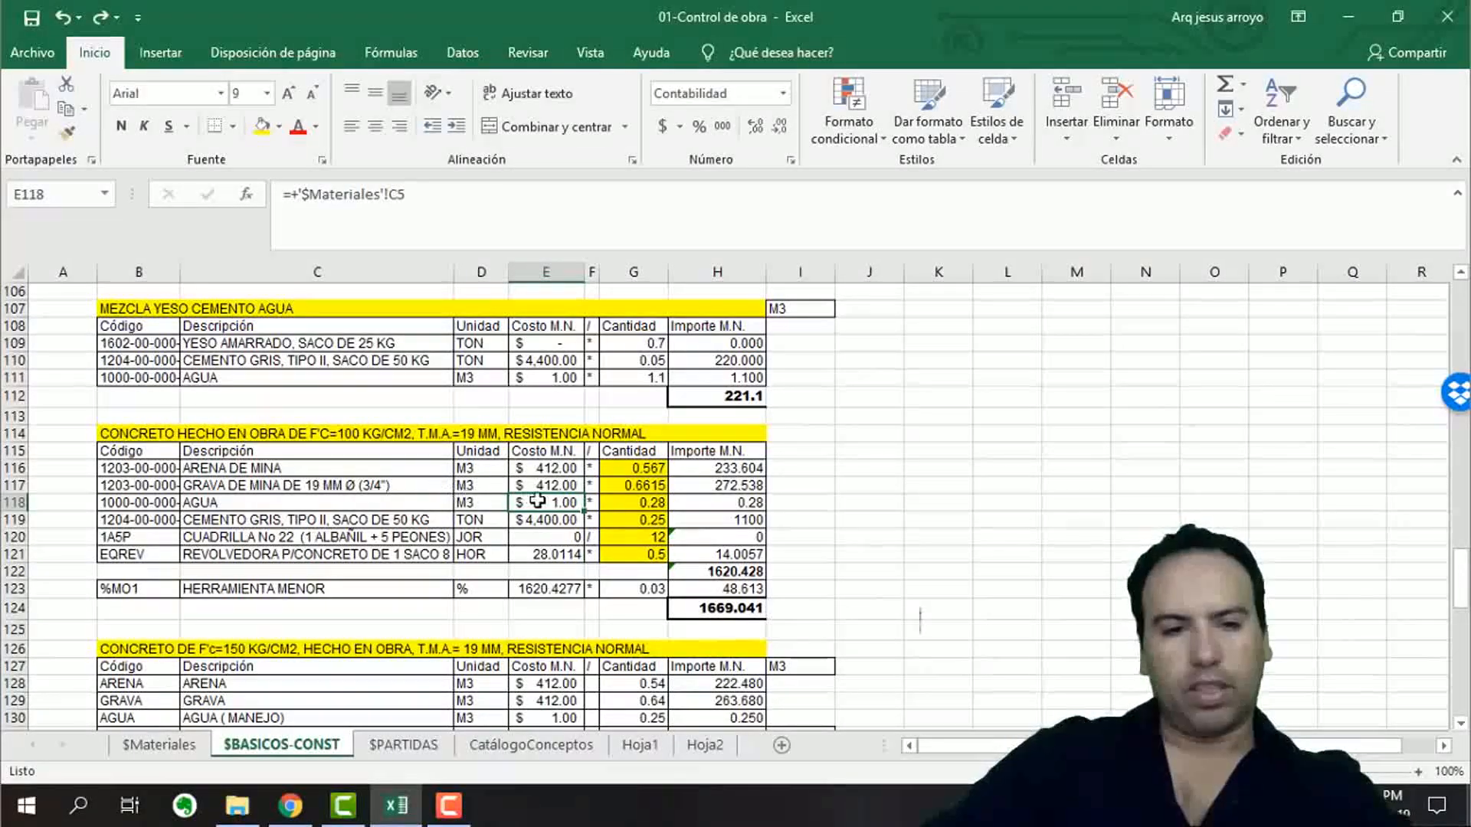
pyautogui.click(938, 519)
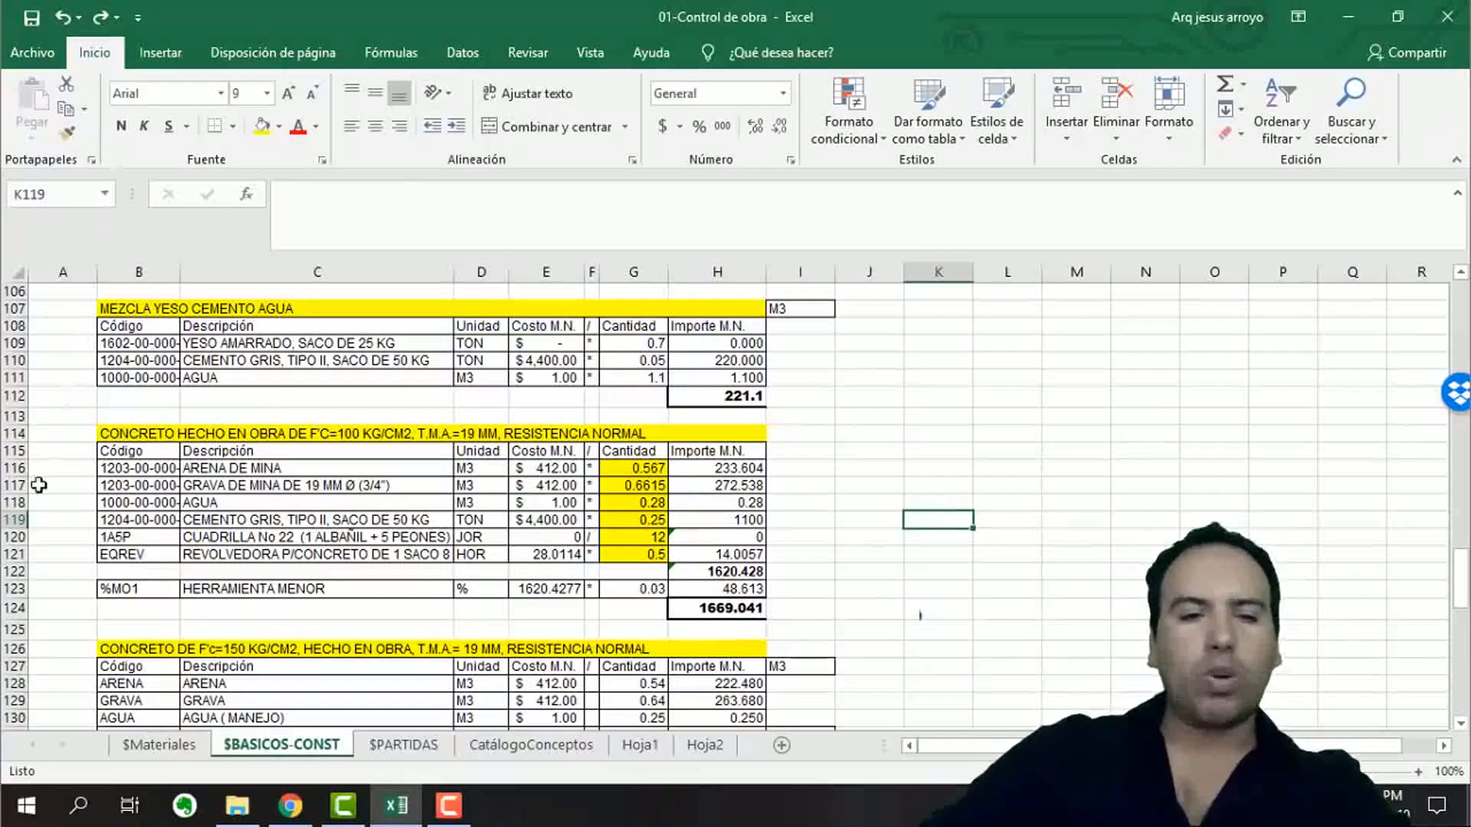
# Review the remaining materials with their units and prices on the $Materiales sheet, from the mixer tires down to the polystyrene caseton.
pyautogui.click(158, 744)
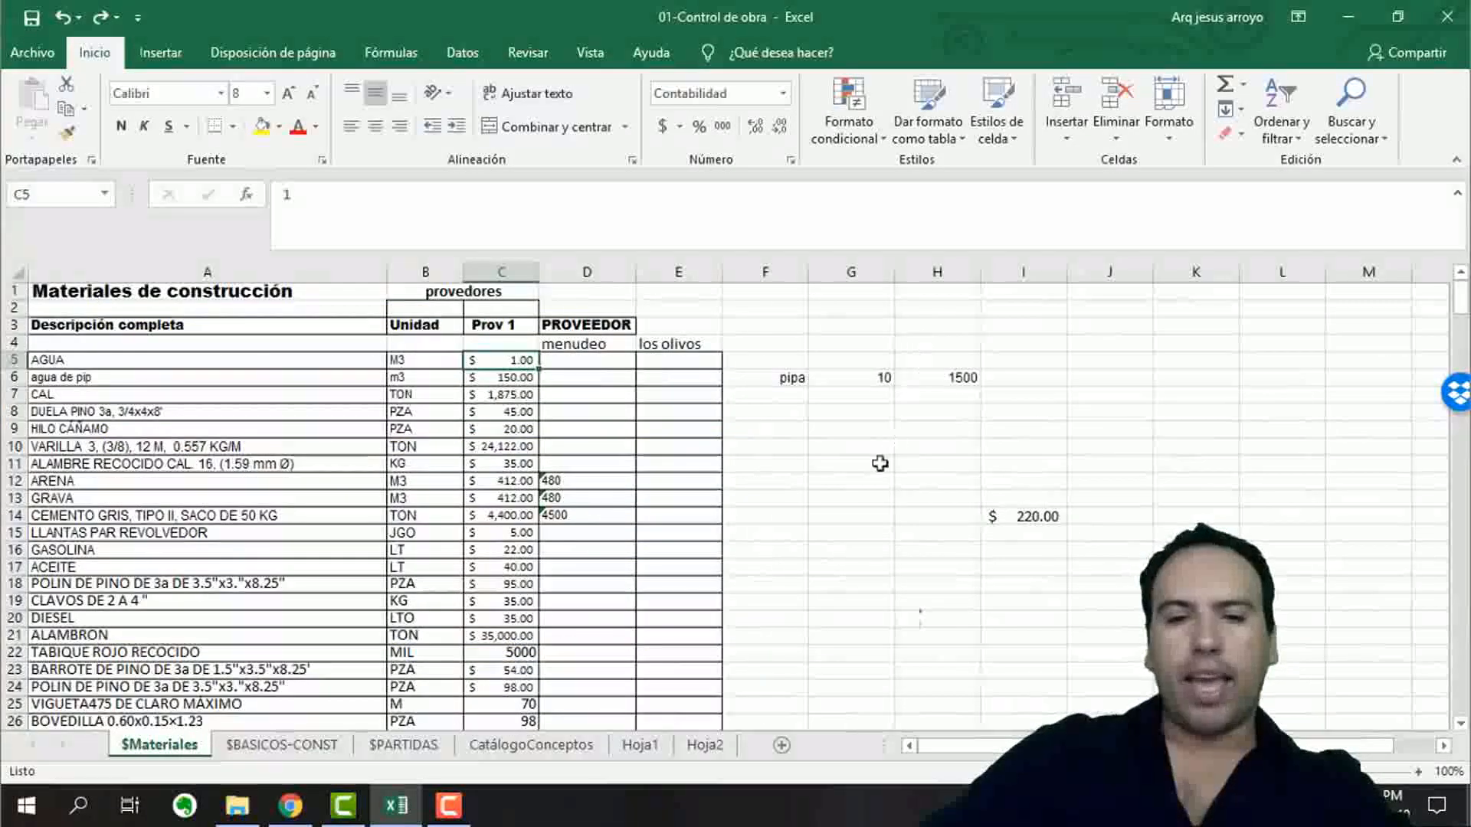
pyautogui.click(157, 534)
pyautogui.scroll(-1, 261, 540)
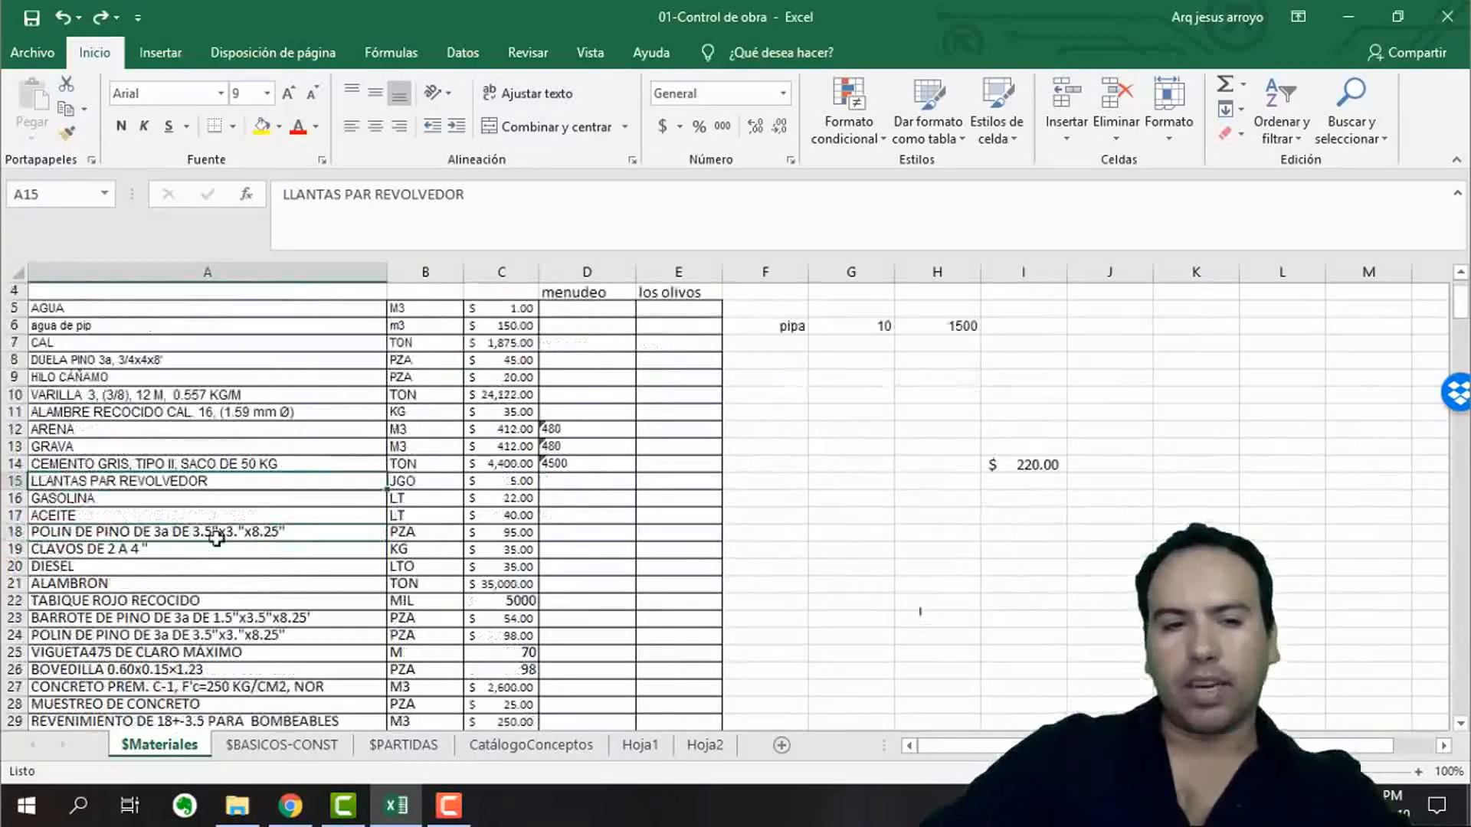
pyautogui.click(86, 514)
pyautogui.scroll(-6, 98, 529)
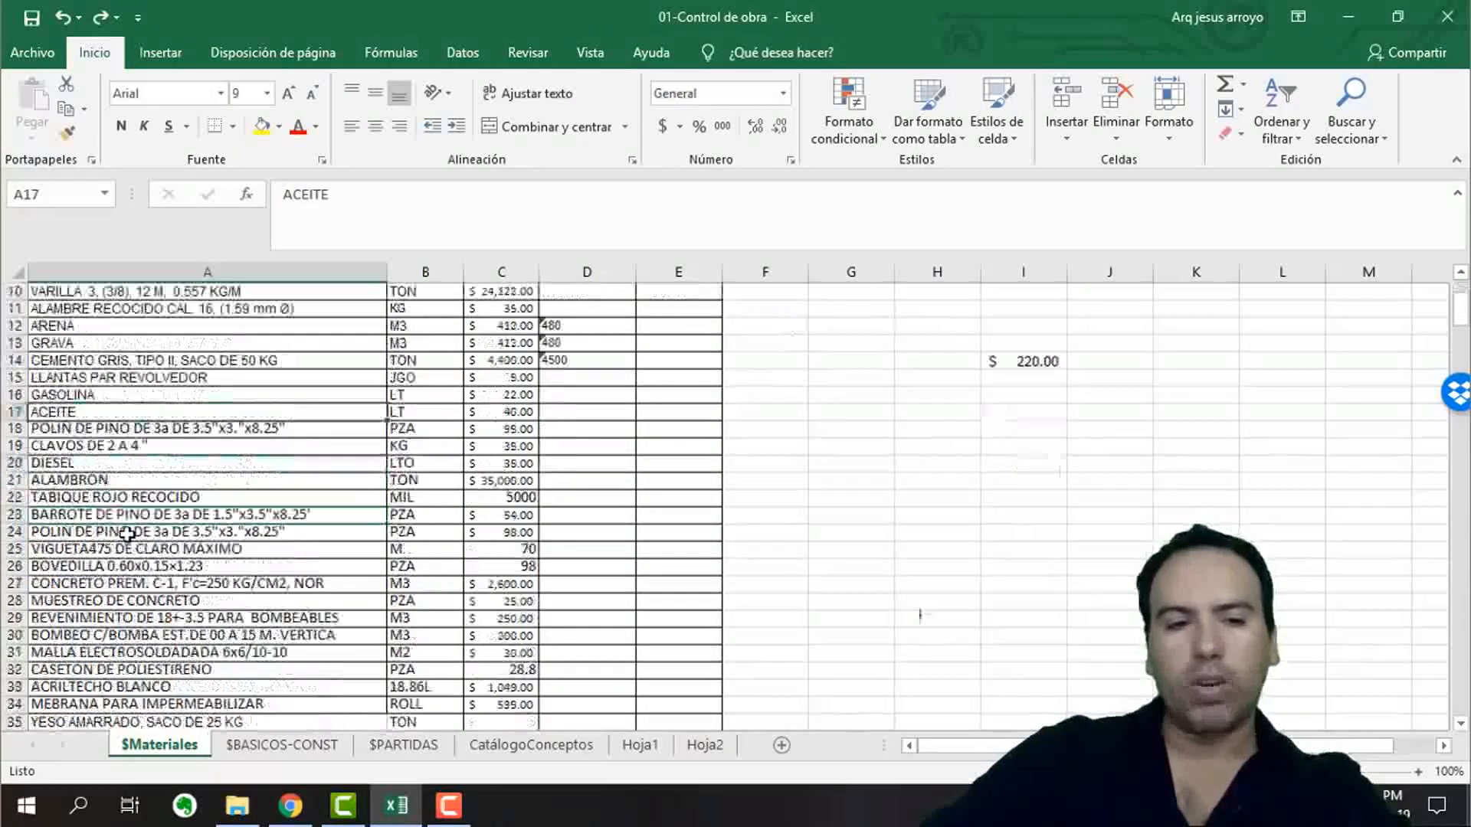
pyautogui.click(144, 375)
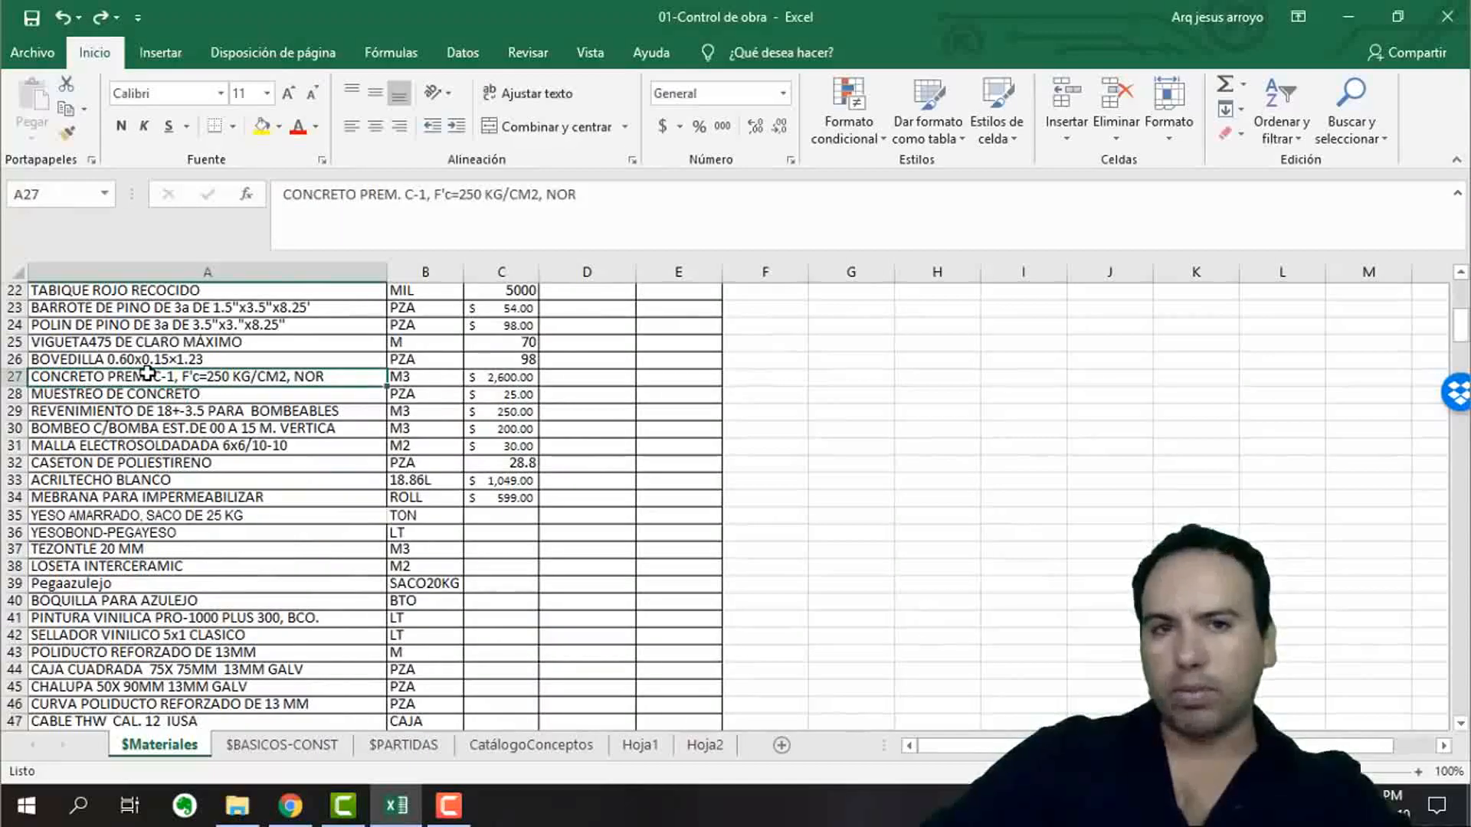
pyautogui.click(136, 464)
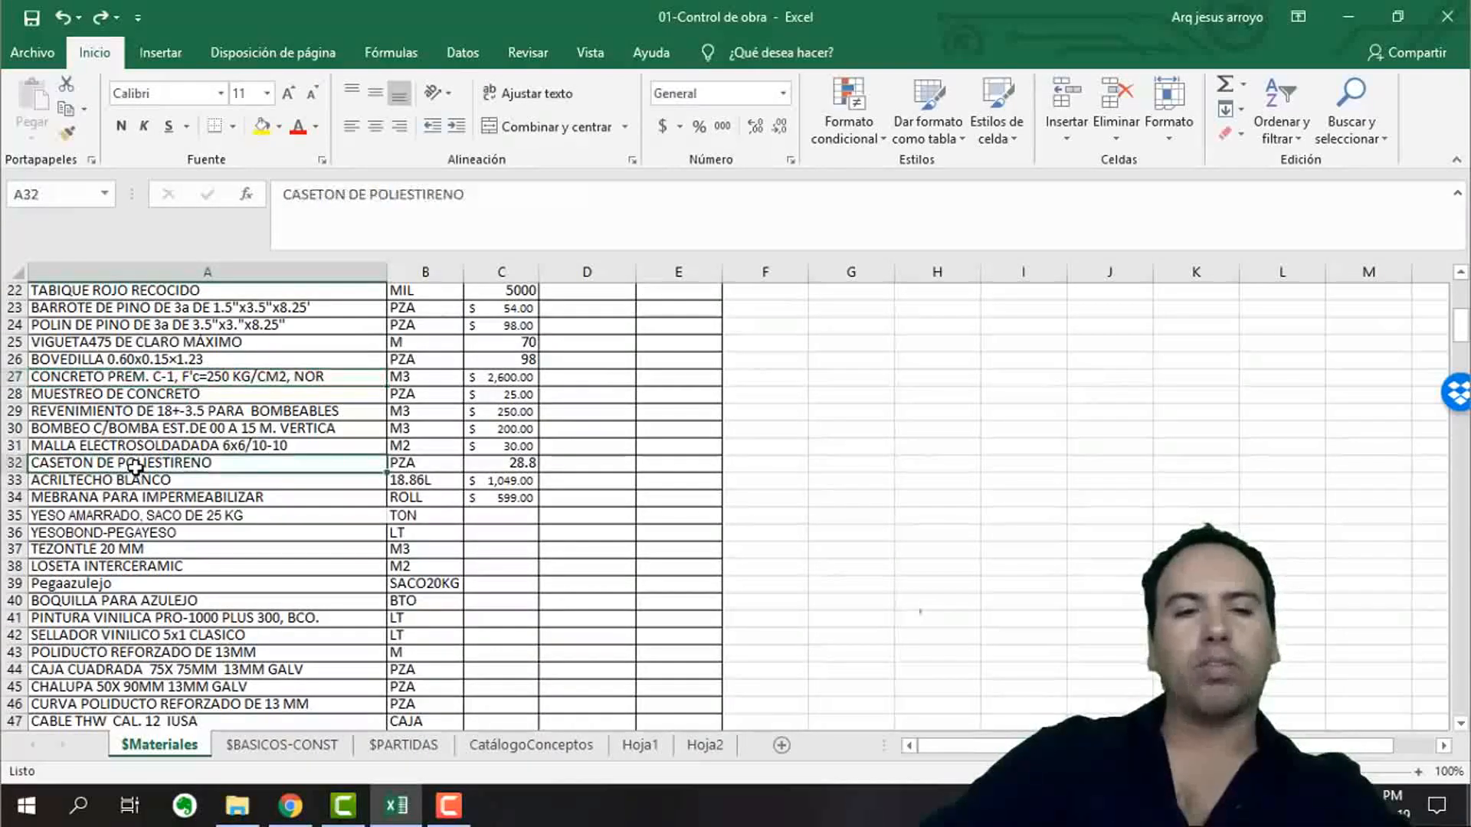
pyautogui.scroll(3, 401, 389)
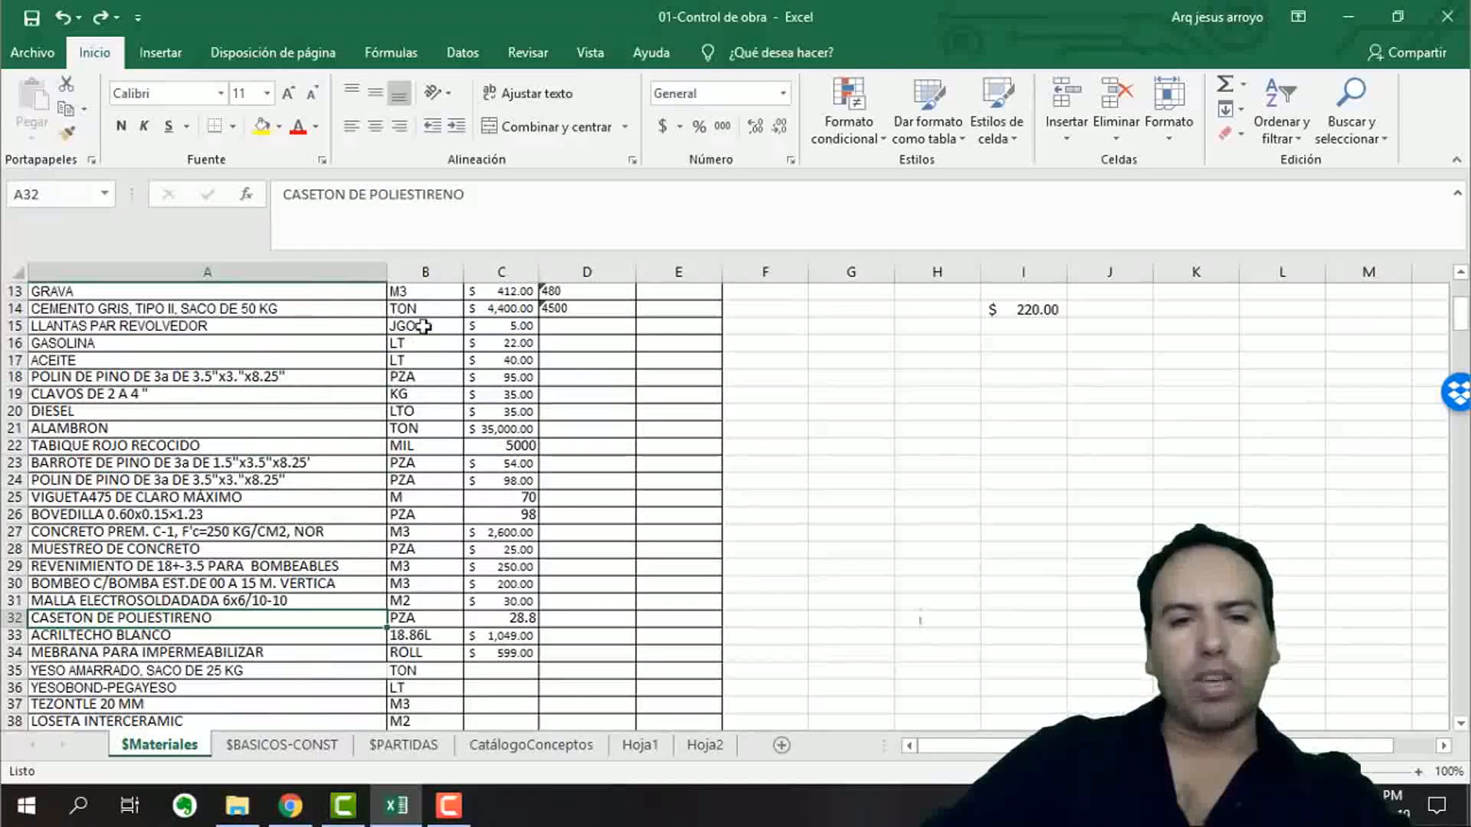